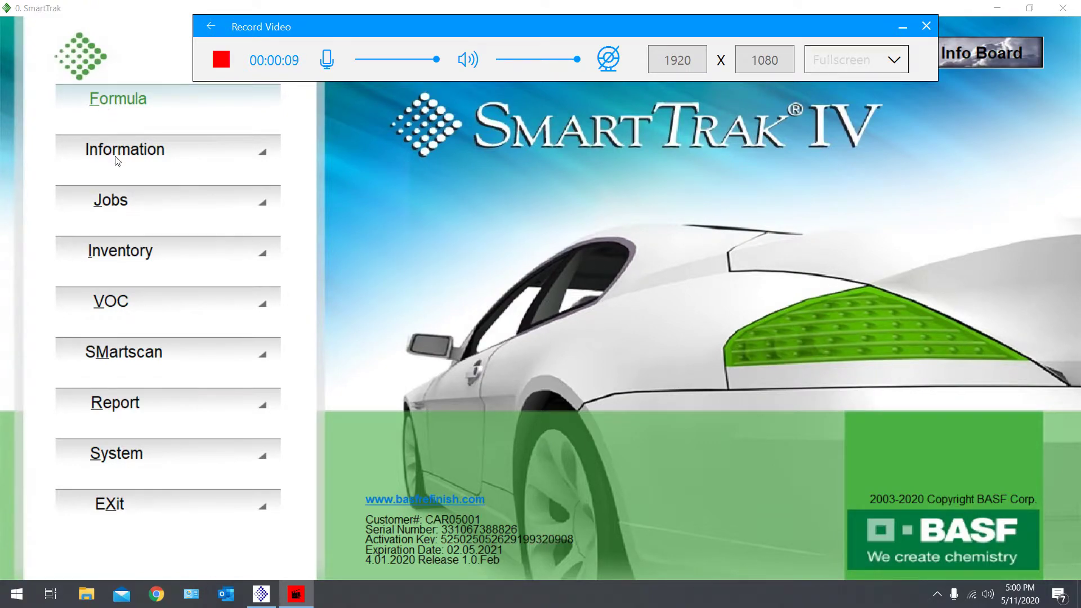
# Open the Formula section from the SmartTrak IV main menu
pyautogui.click(116, 99)
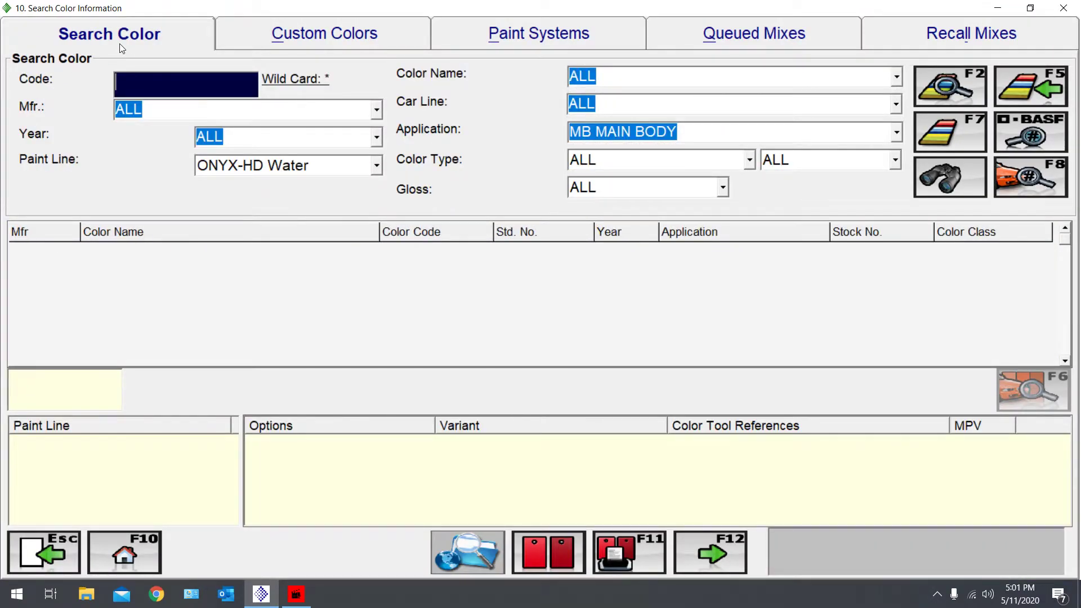
# Go to Custom Colors and start a new blank custom color formula
pyautogui.click(325, 35)
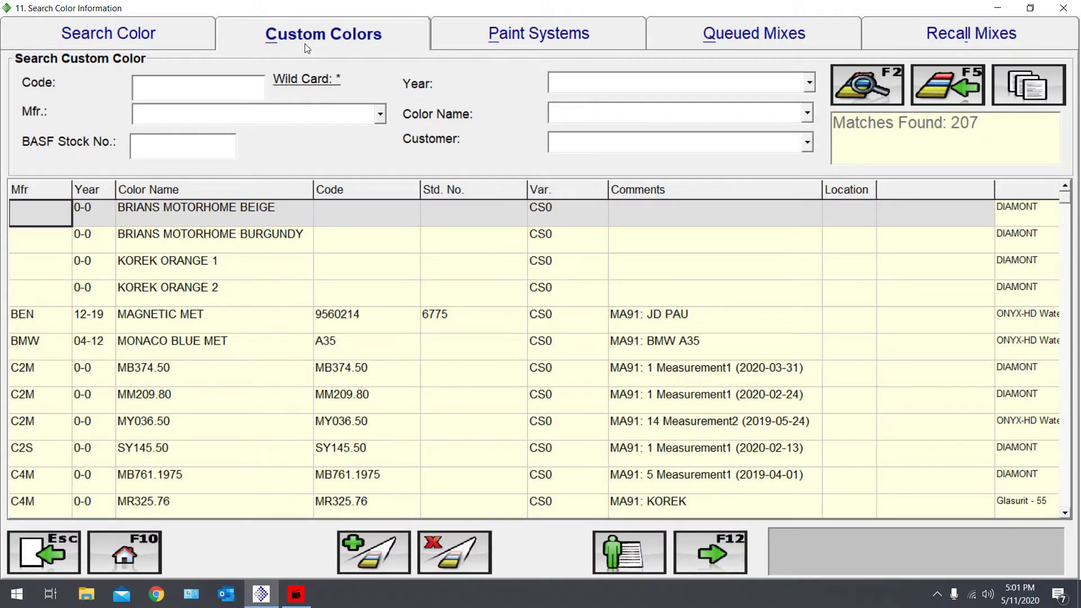
pyautogui.click(630, 550)
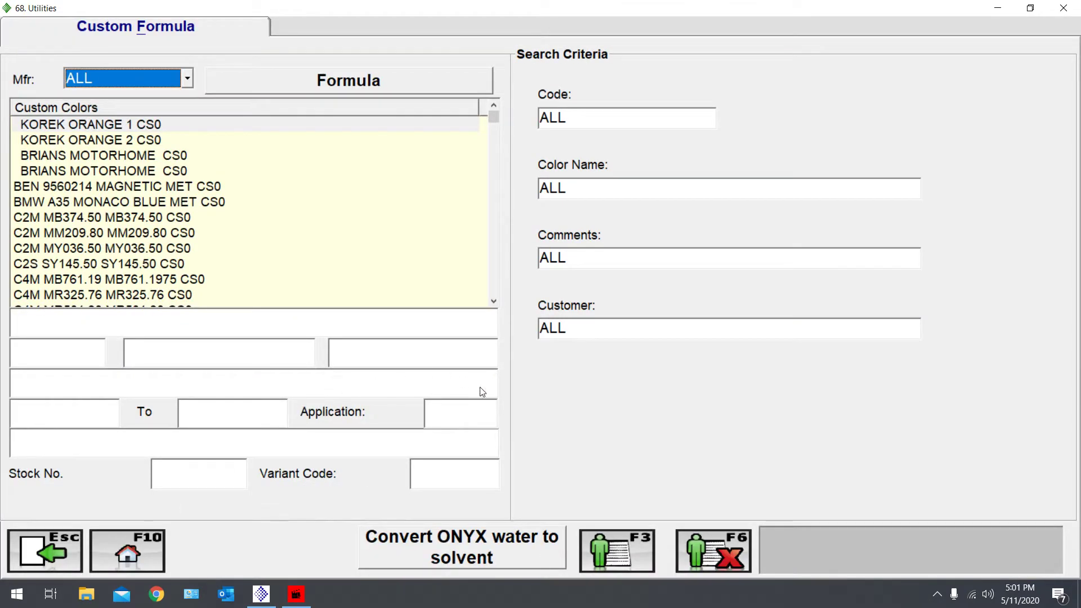
pyautogui.click(611, 544)
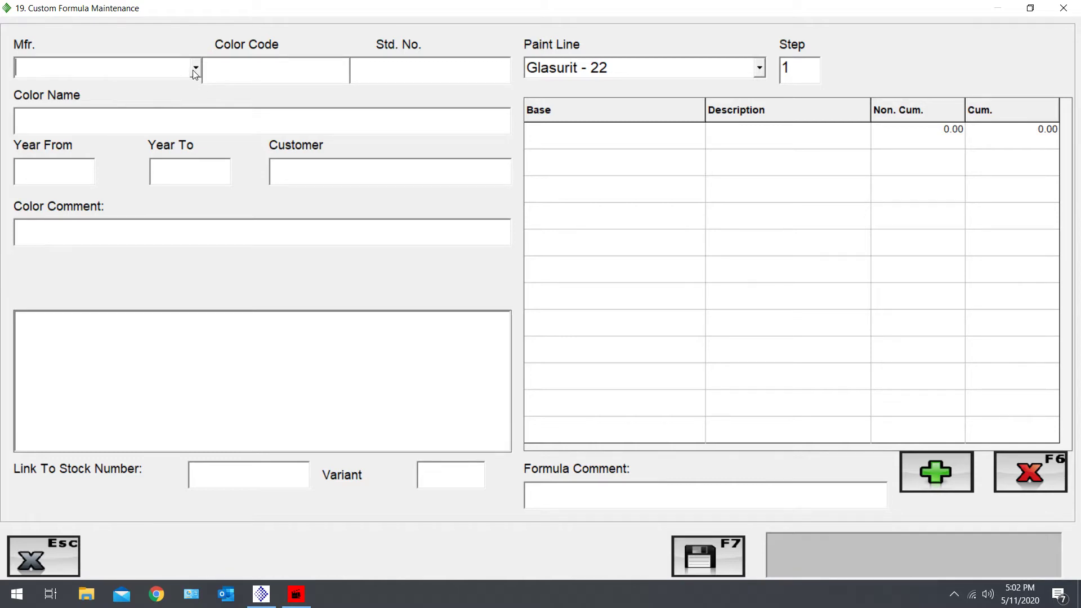
# Choose FDU FORD AMERICA as the formula's manufacturer
pyautogui.click(195, 69)
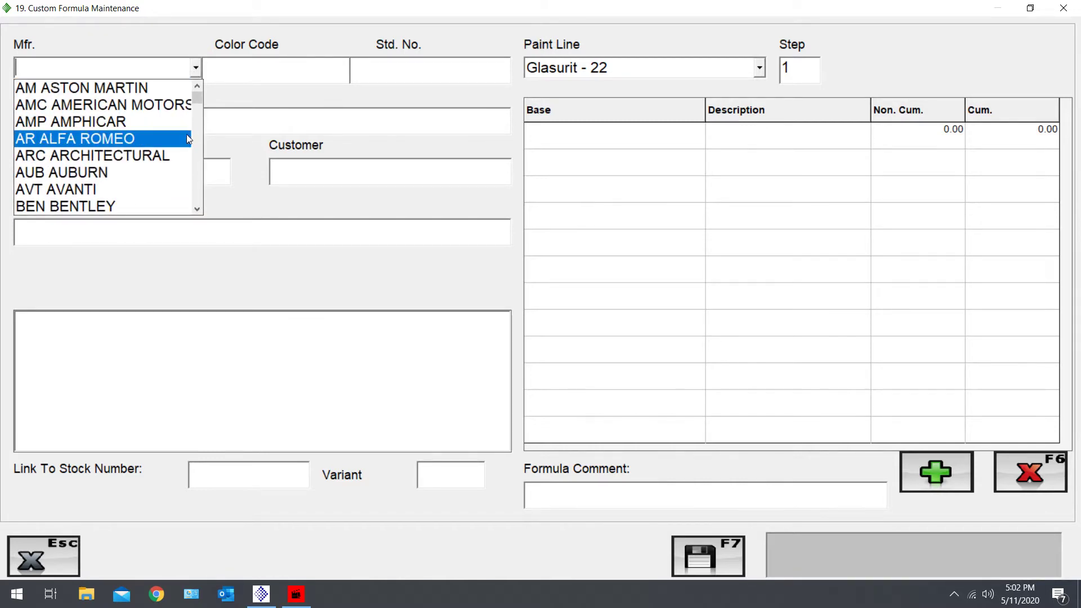
pyautogui.scroll(-1, 173, 137)
pyautogui.scroll(-9, 169, 138)
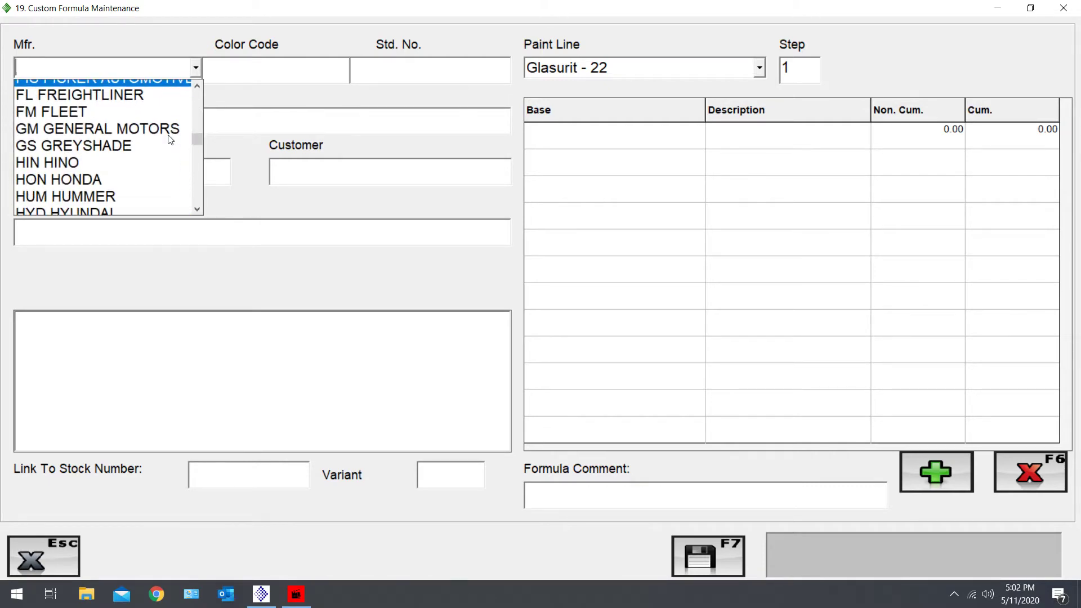
pyautogui.scroll(5, 163, 135)
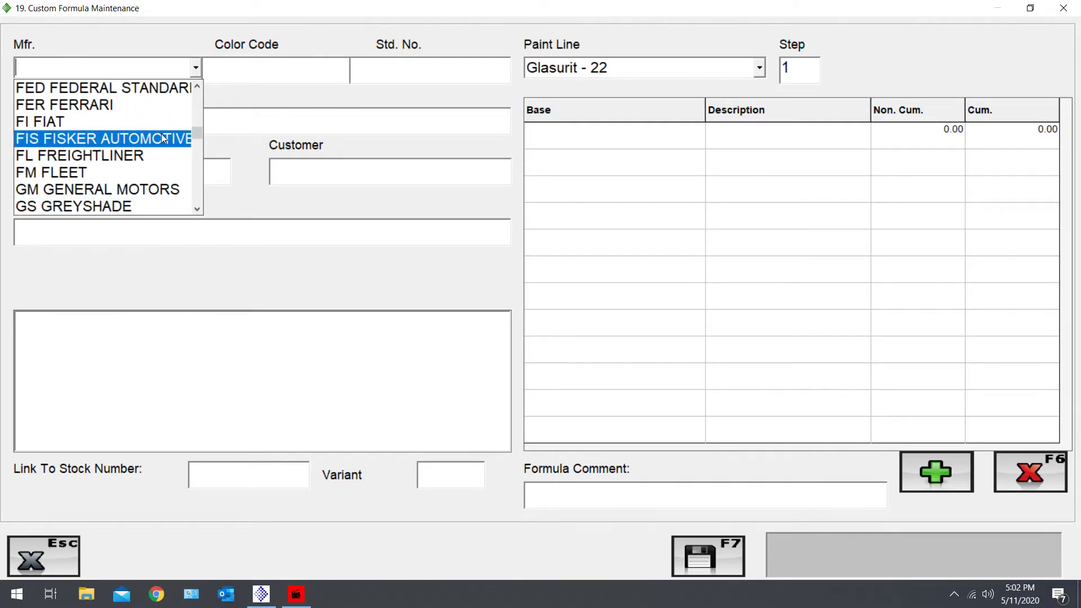
pyautogui.scroll(3, 162, 137)
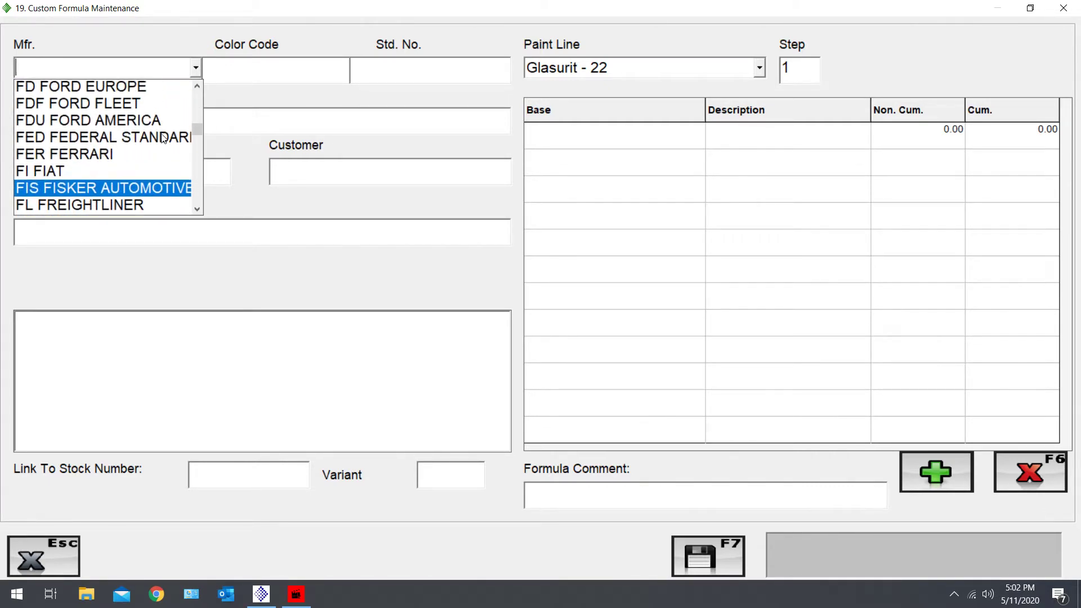
pyautogui.click(137, 119)
# Enter color code YZ and link the matching OXFORD WHITE BASF color
pyautogui.click(259, 64)
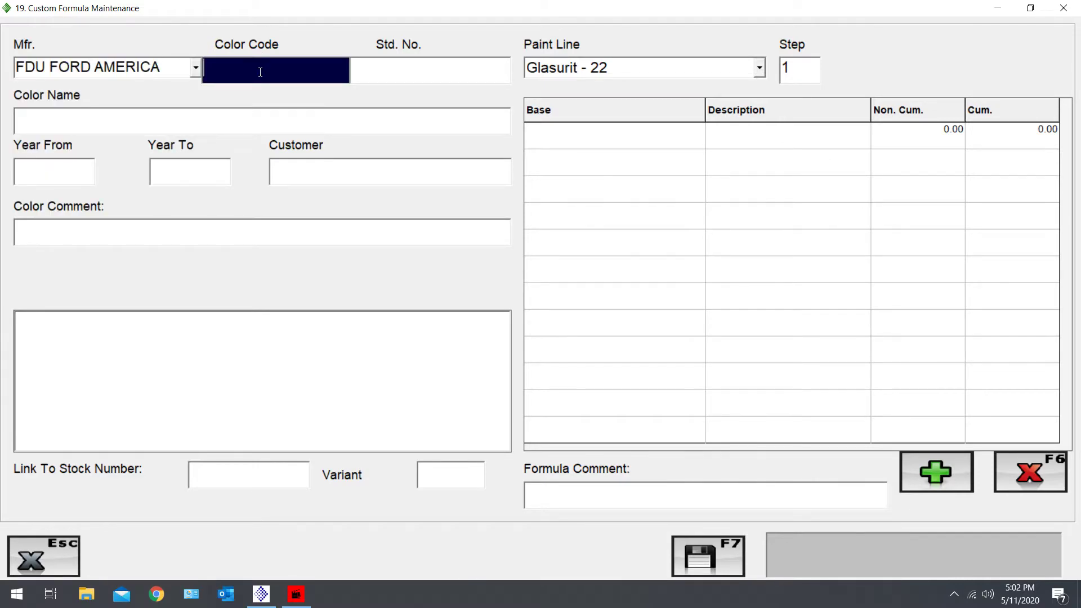
pyautogui.write('YZ')
pyautogui.press('Tab')
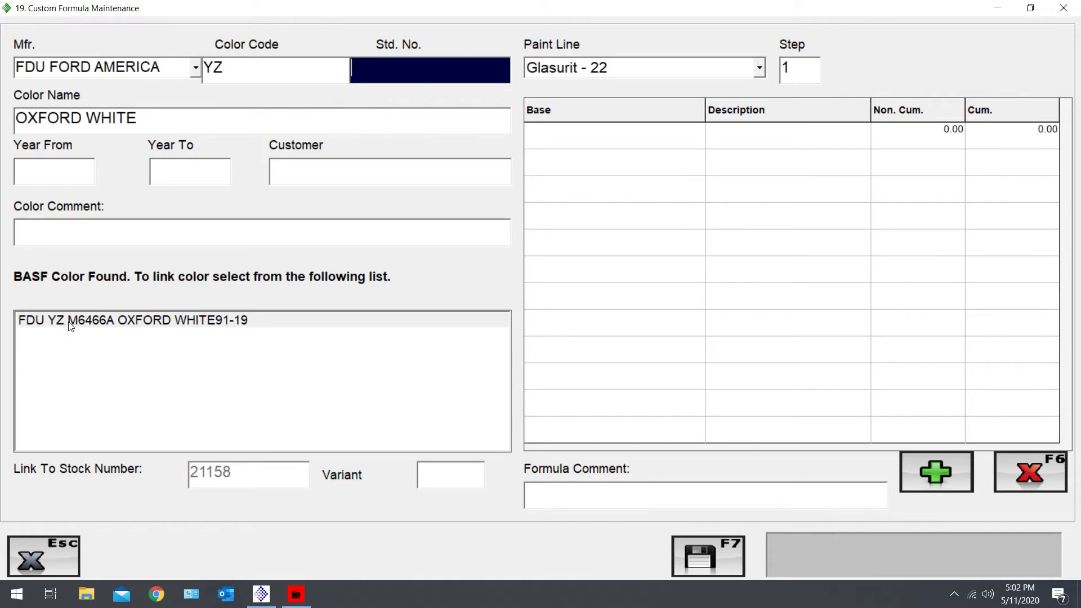
pyautogui.click(197, 323)
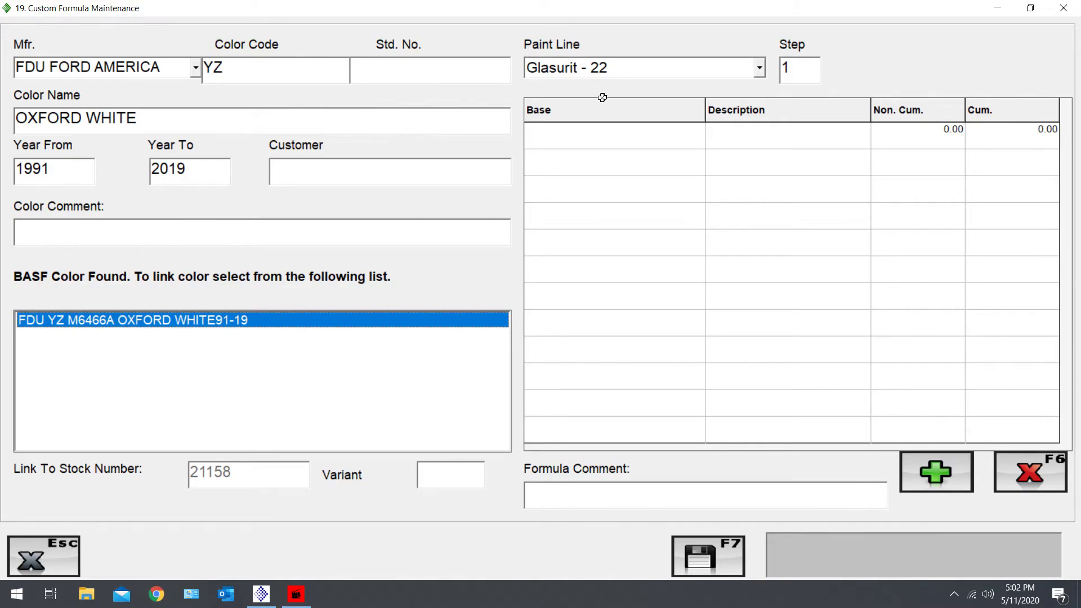
# Set the formula's Paint Line to ONYX-HD Water
pyautogui.click(759, 69)
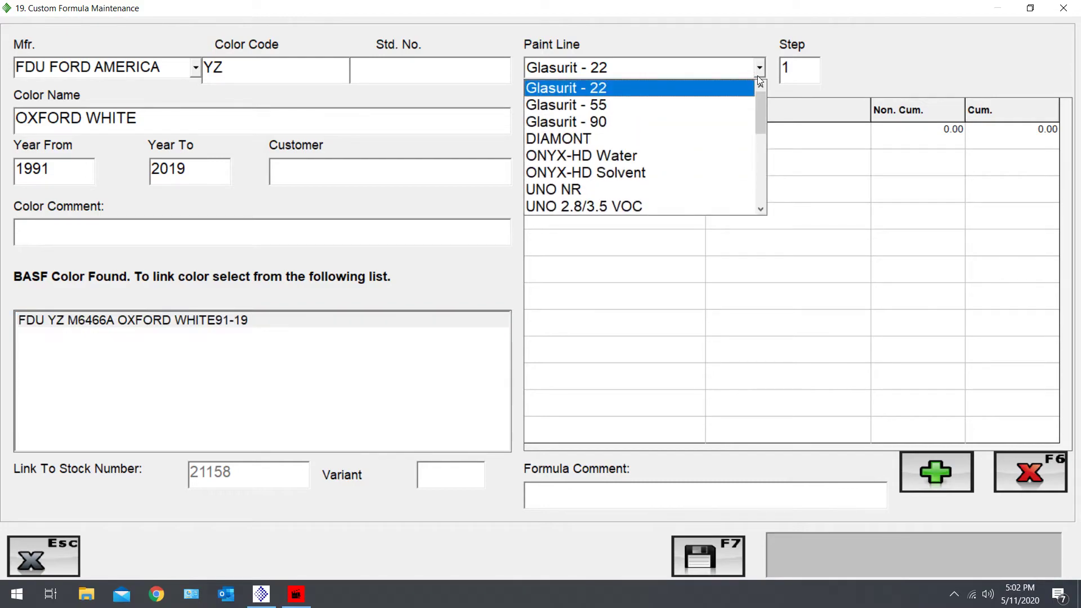
pyautogui.click(729, 156)
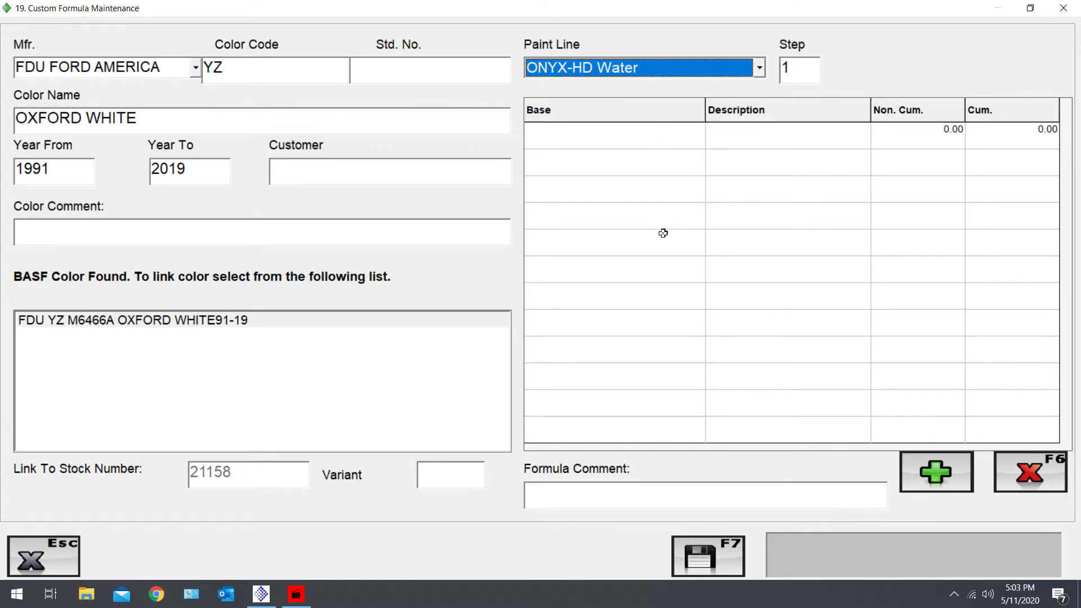
pyautogui.click(643, 141)
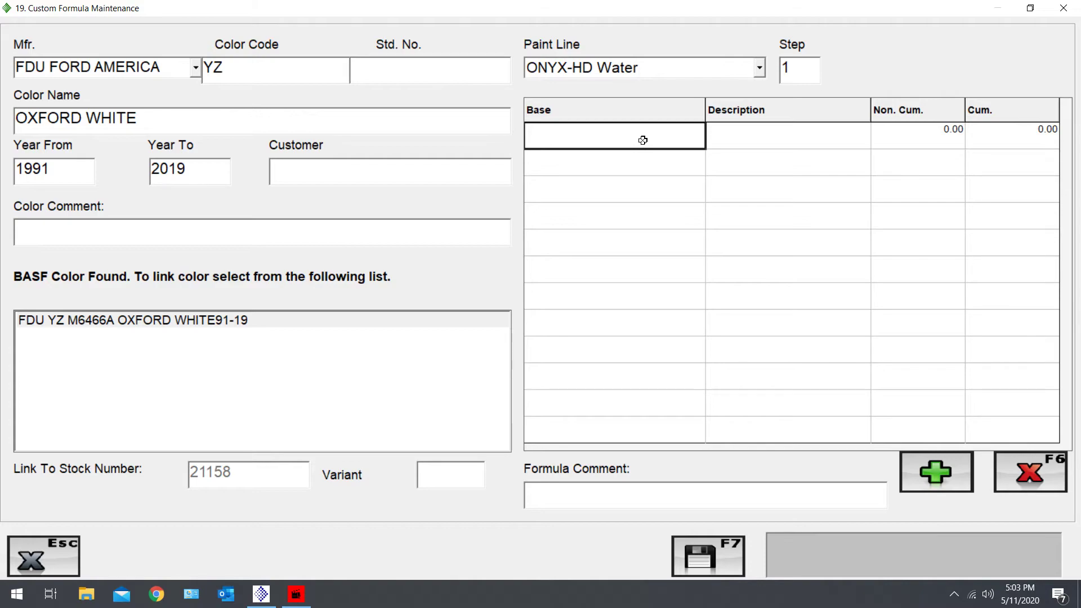
# Enter the first three bases: HB002 30.50, HB259 3.10 and HB469 0.10
pyautogui.write('HB')
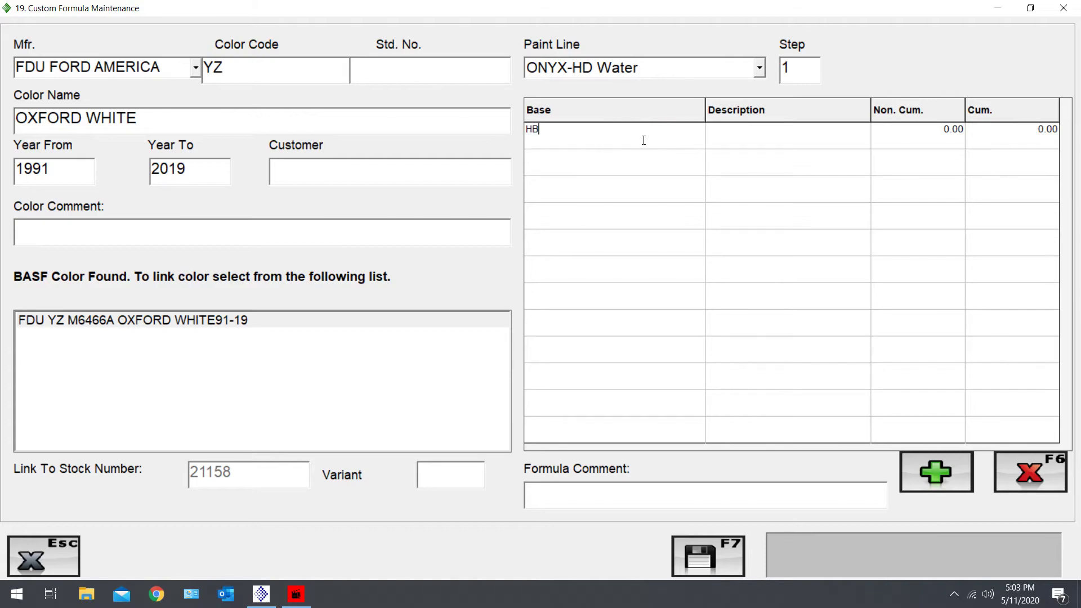
pyautogui.write('002')
pyautogui.click(921, 140)
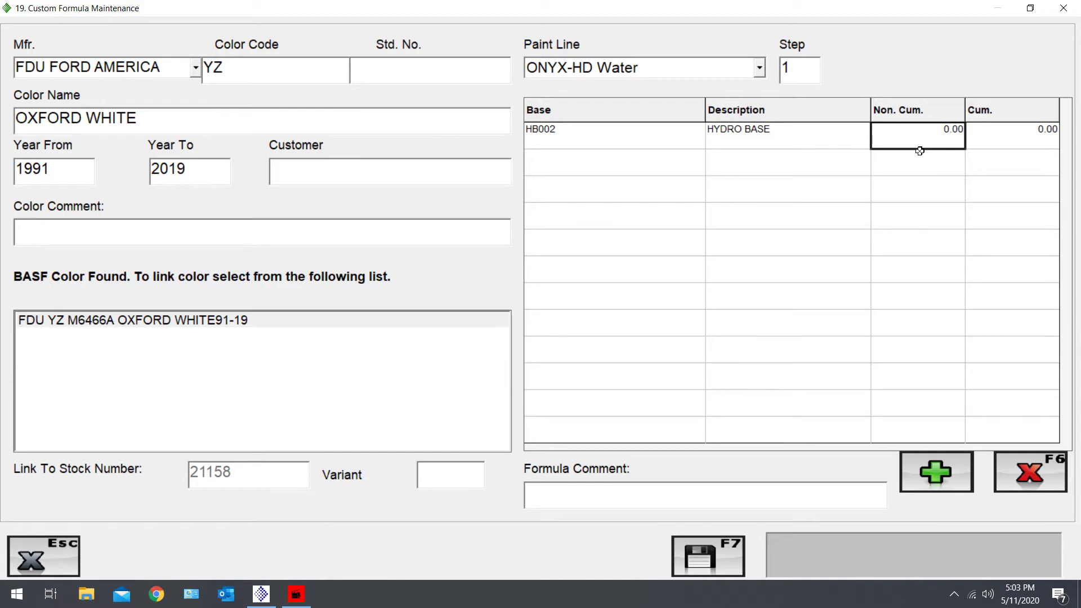
pyautogui.write('30.50')
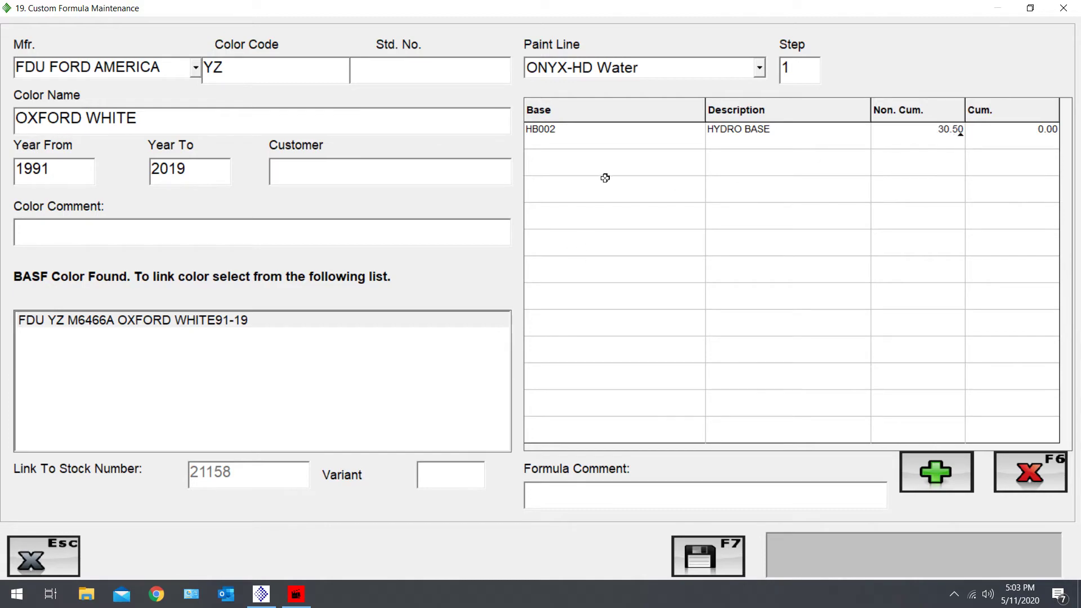
pyautogui.click(609, 164)
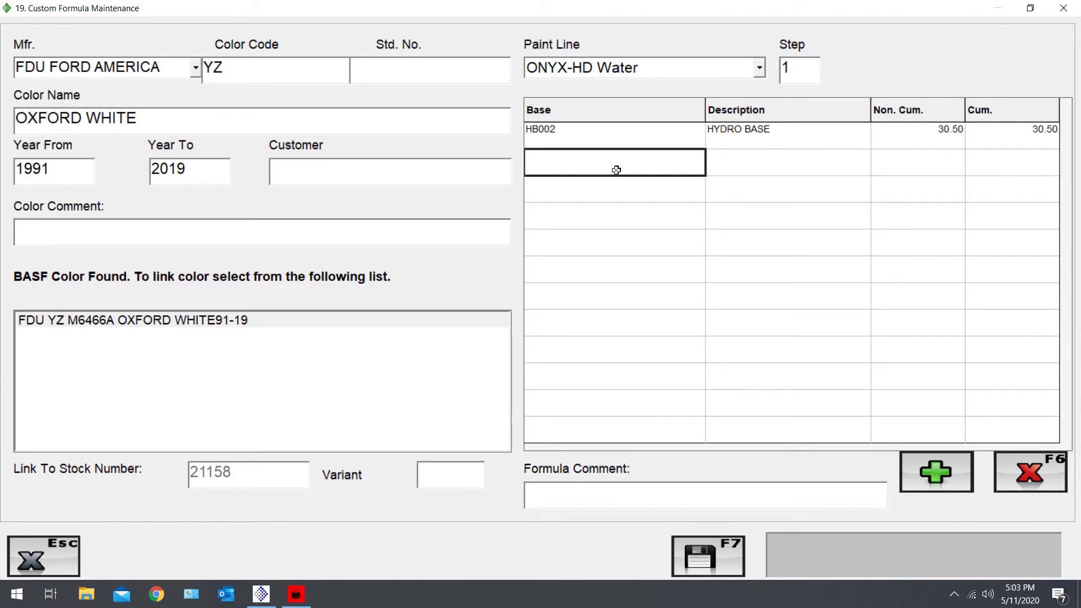
pyautogui.write('HB')
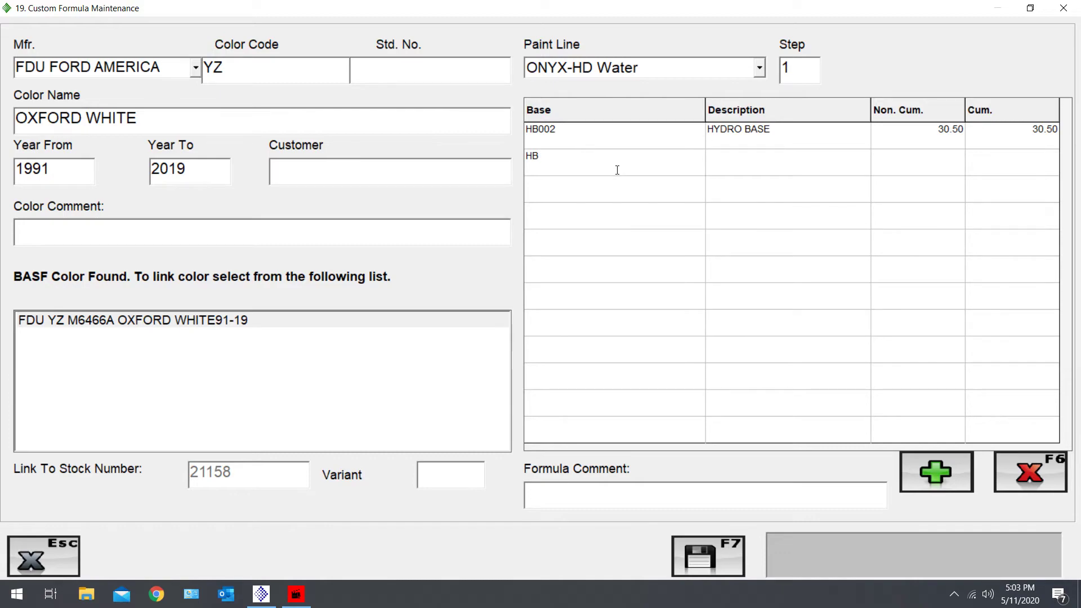
pyautogui.write('259')
pyautogui.click(957, 165)
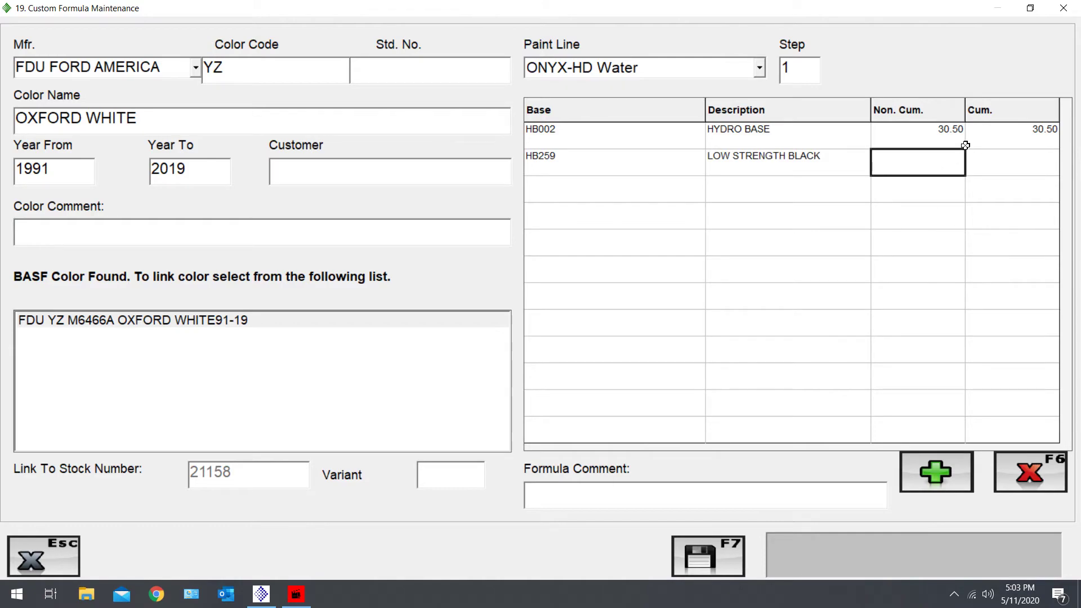
pyautogui.write('3.10')
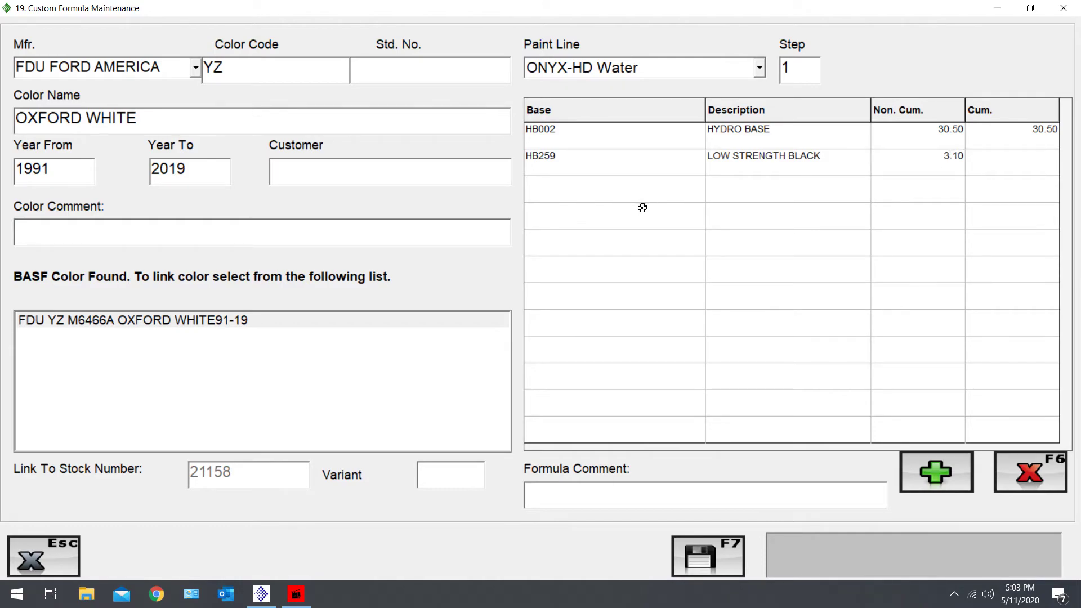
pyautogui.click(615, 193)
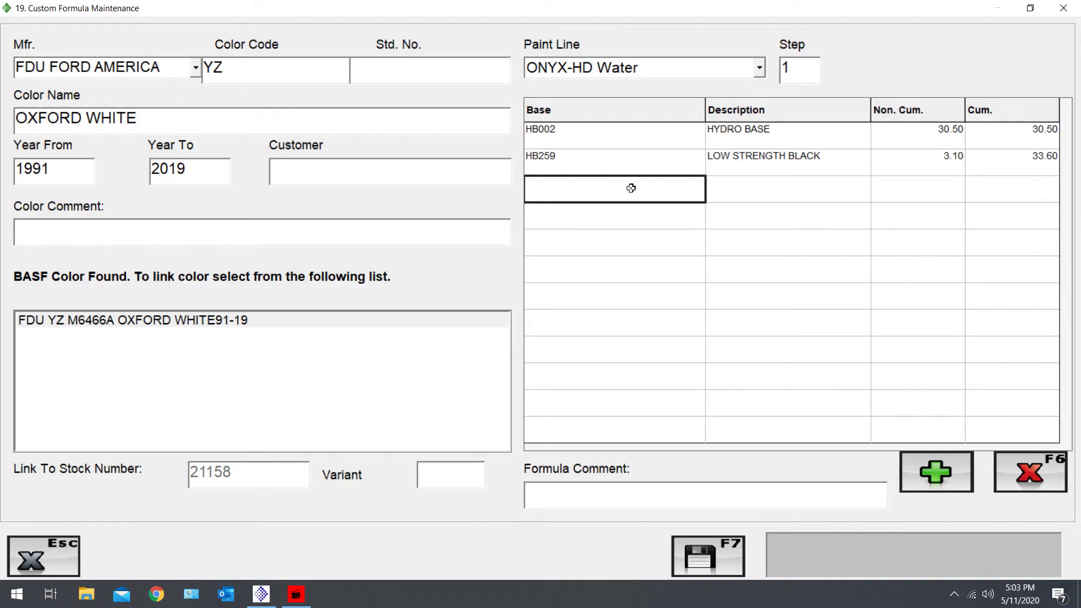
pyautogui.write('HB')
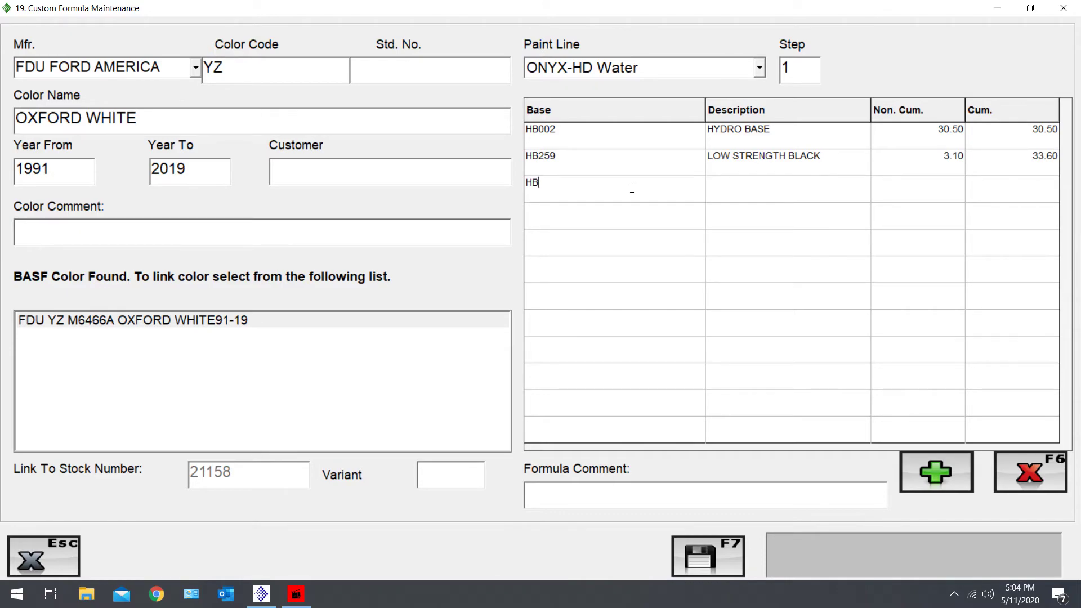
pyautogui.write('469')
pyautogui.click(914, 188)
pyautogui.write('0.10')
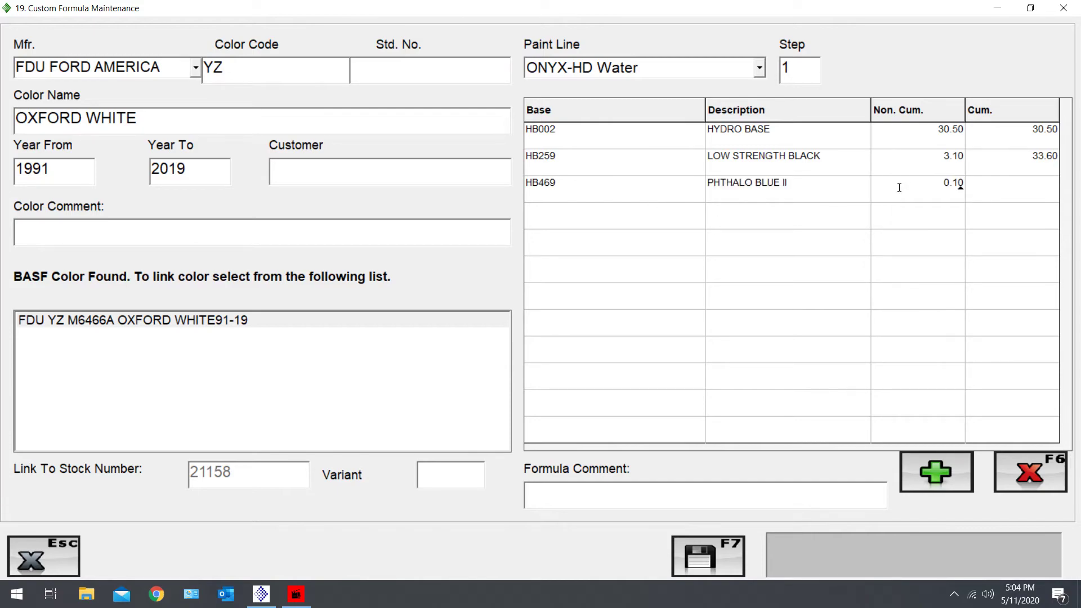
pyautogui.click(622, 214)
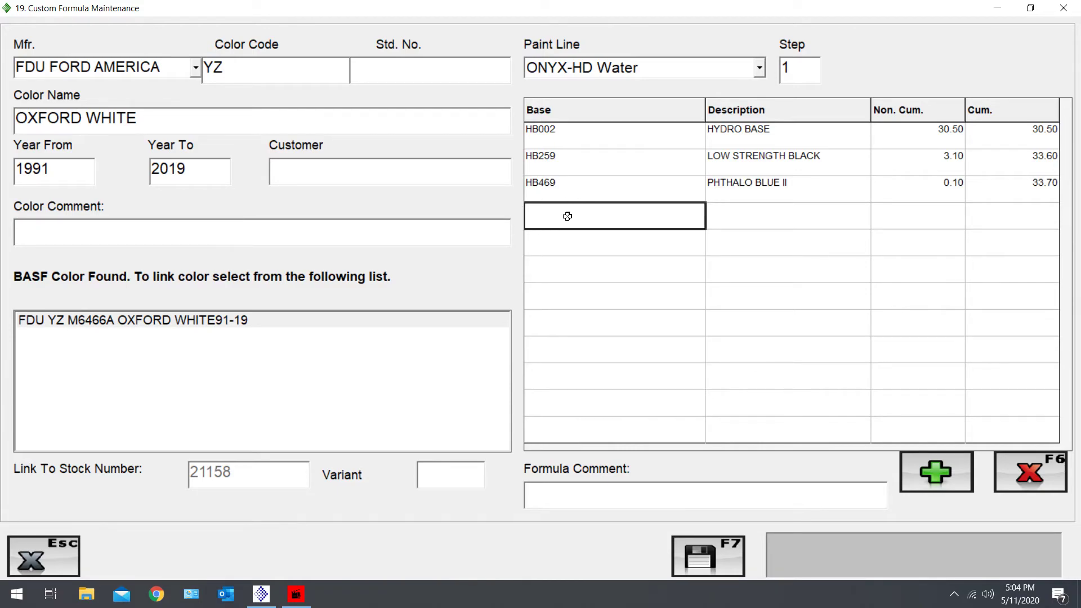
# Add HB619 0.80, HB779 0.20 and HB994 38.30, reaching a 73.00 total
pyautogui.write('HB')
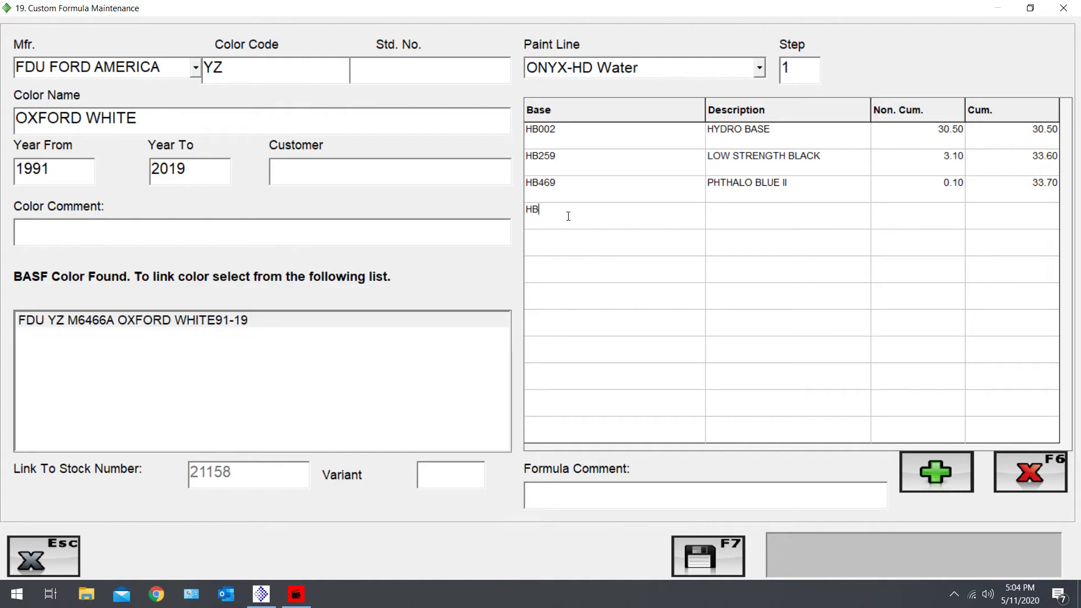
pyautogui.write('619')
pyautogui.press('Return')
pyautogui.click(960, 224)
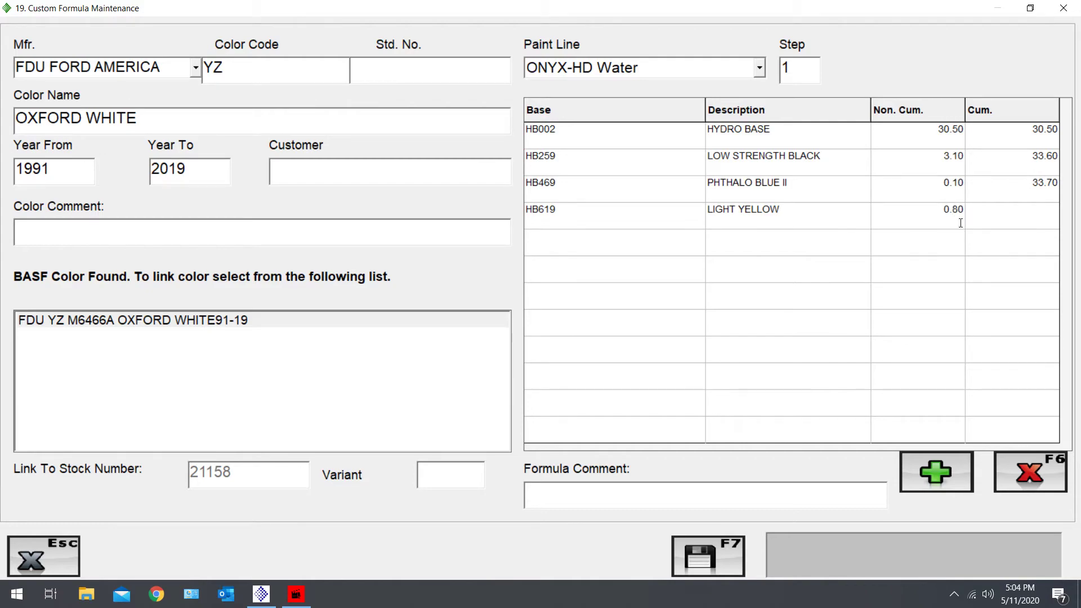
pyautogui.click(671, 247)
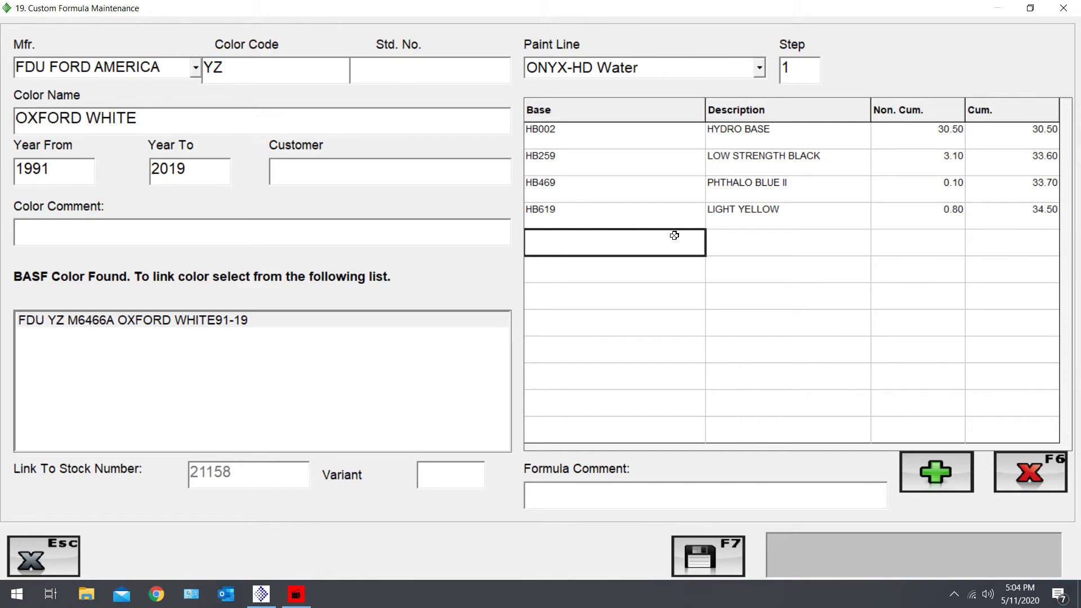
pyautogui.write('HB')
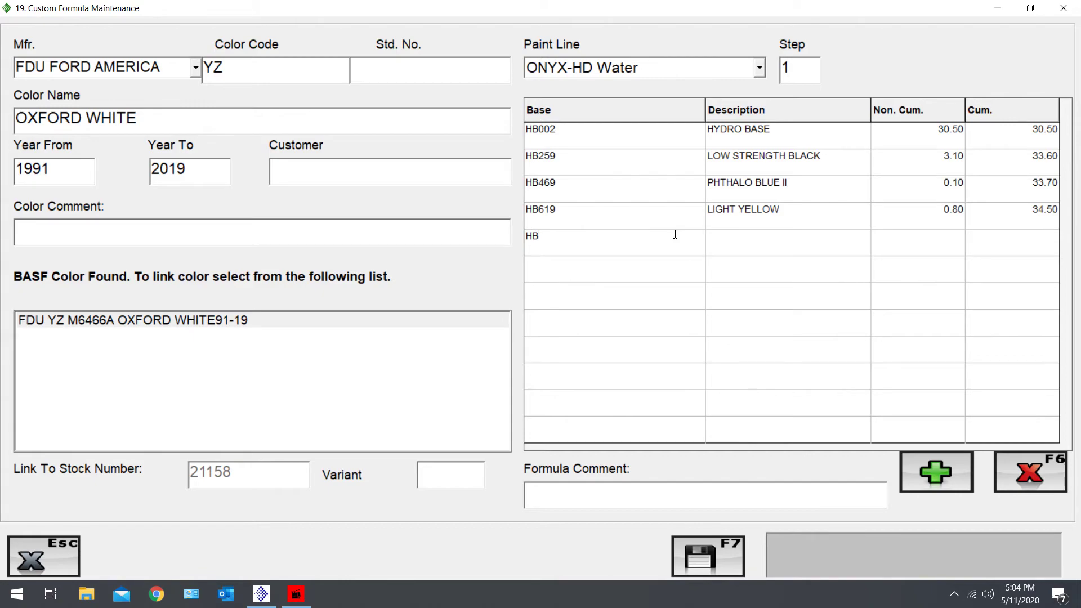
pyautogui.write('779')
pyautogui.click(895, 237)
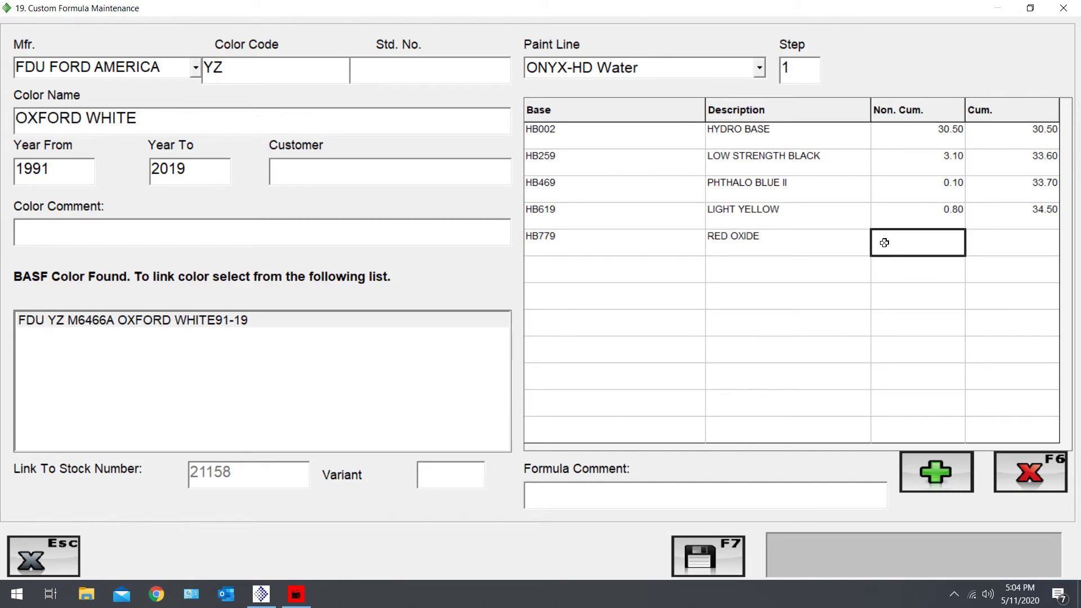
pyautogui.write('0.20')
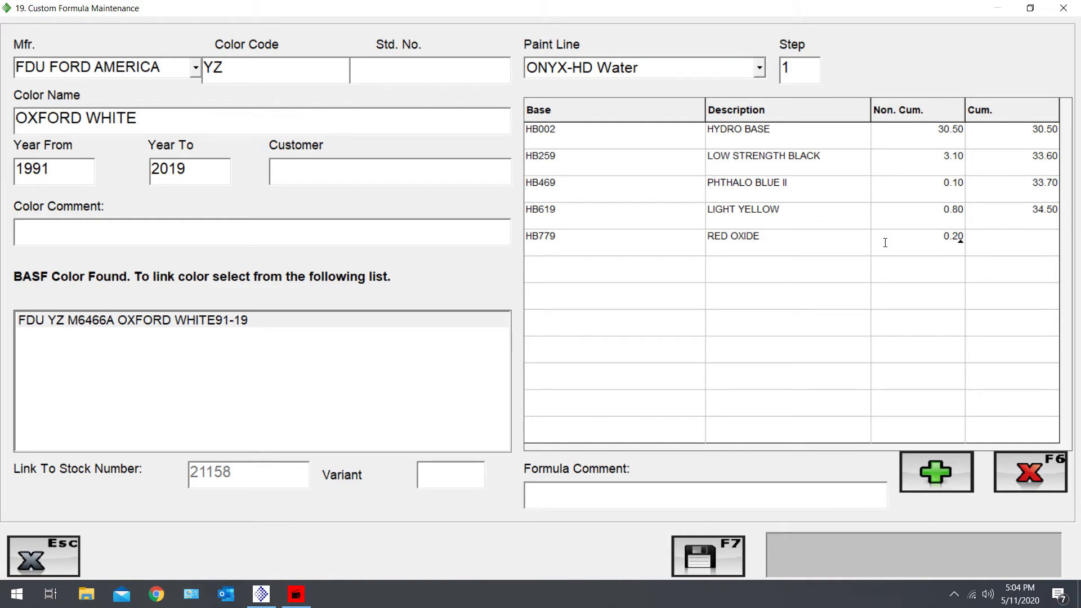
pyautogui.click(676, 268)
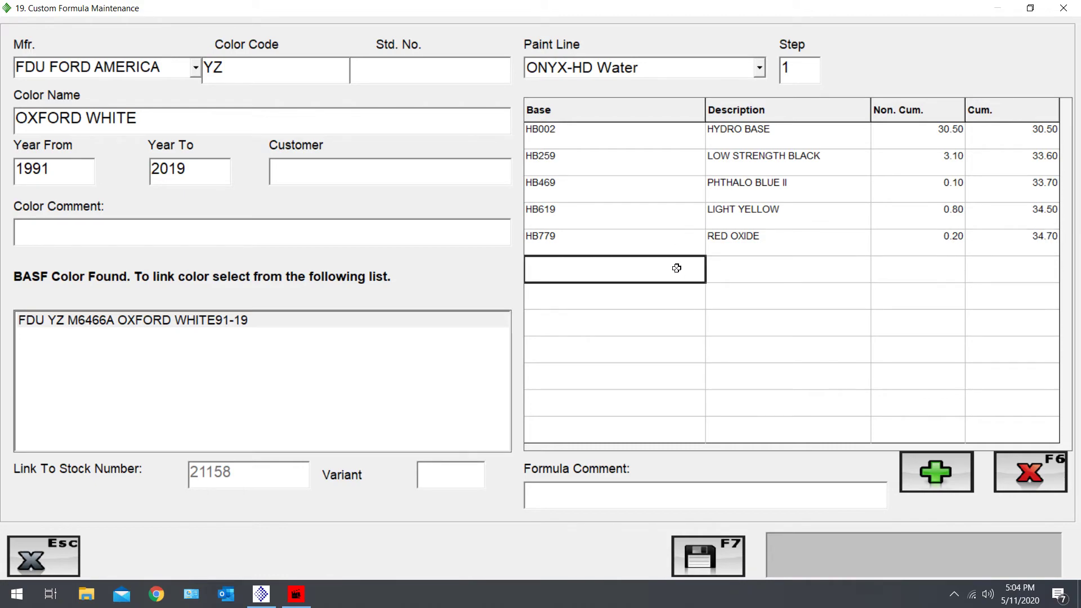
pyautogui.write('HB994')
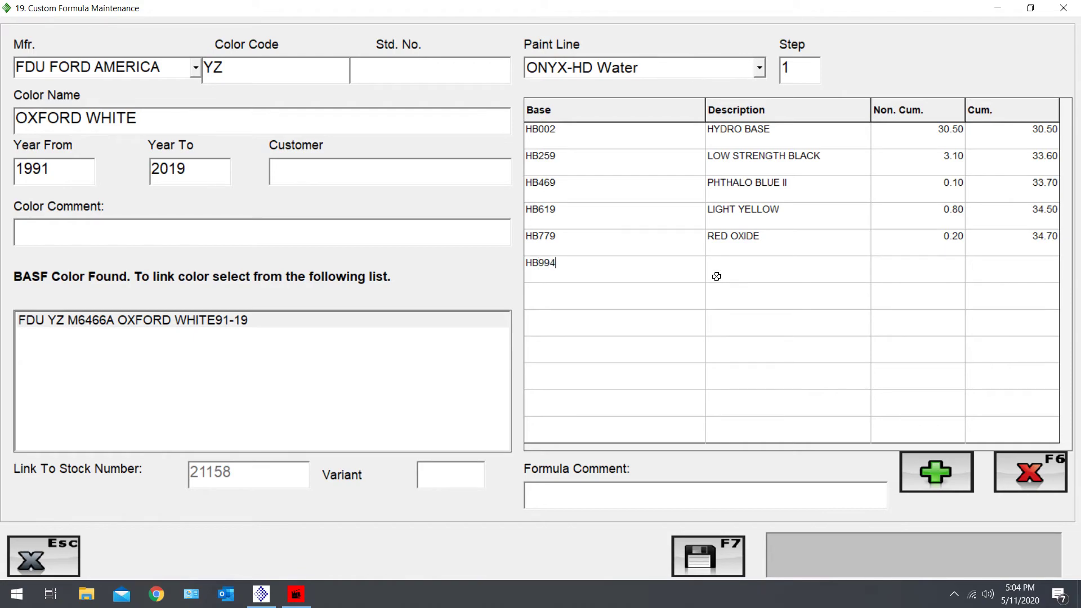
pyautogui.click(903, 270)
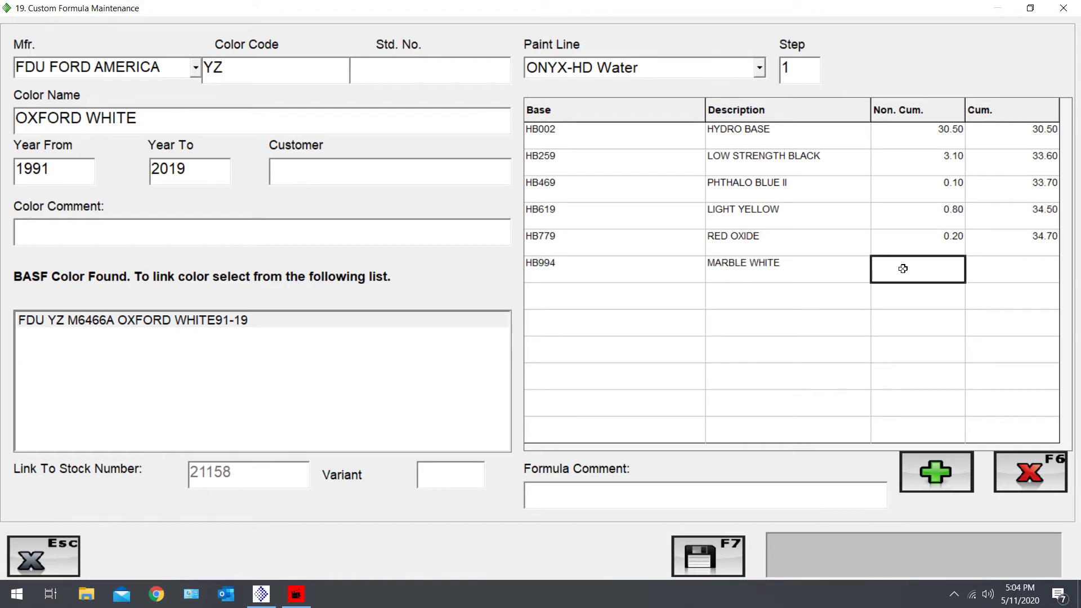
pyautogui.write('38.30')
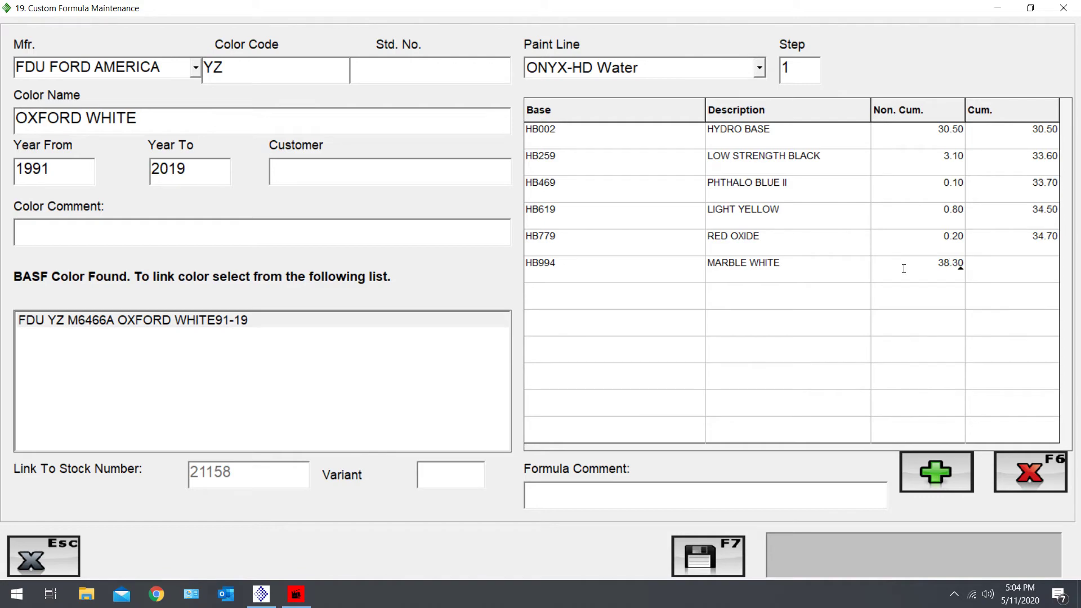
pyautogui.click(599, 301)
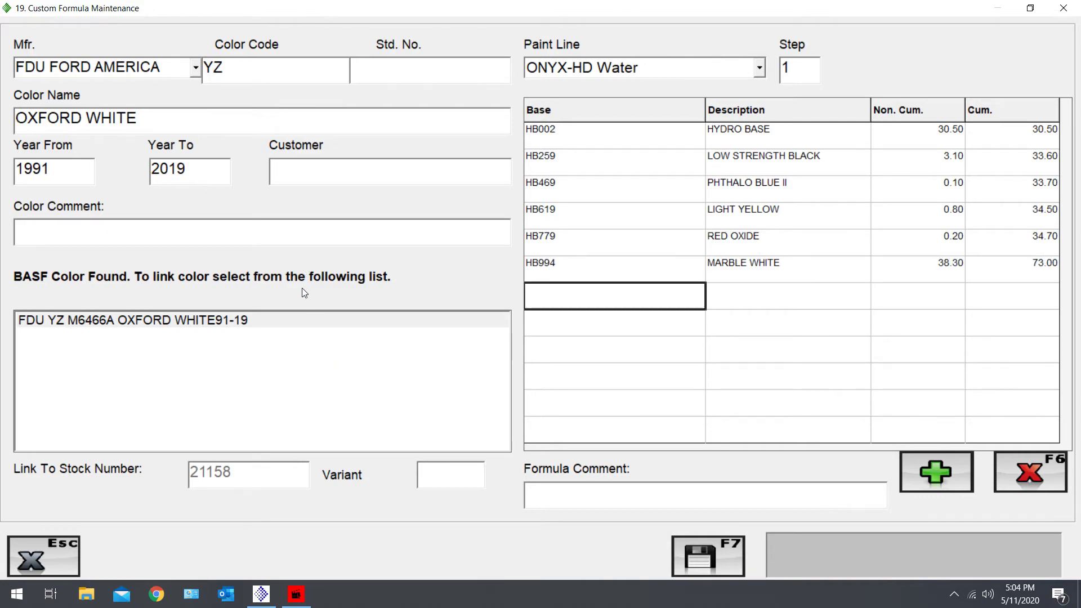
# Enter the customer's name, LESS HB619 color and formula comments, and link FDU YZ OXFORD WHITE
pyautogui.click(298, 181)
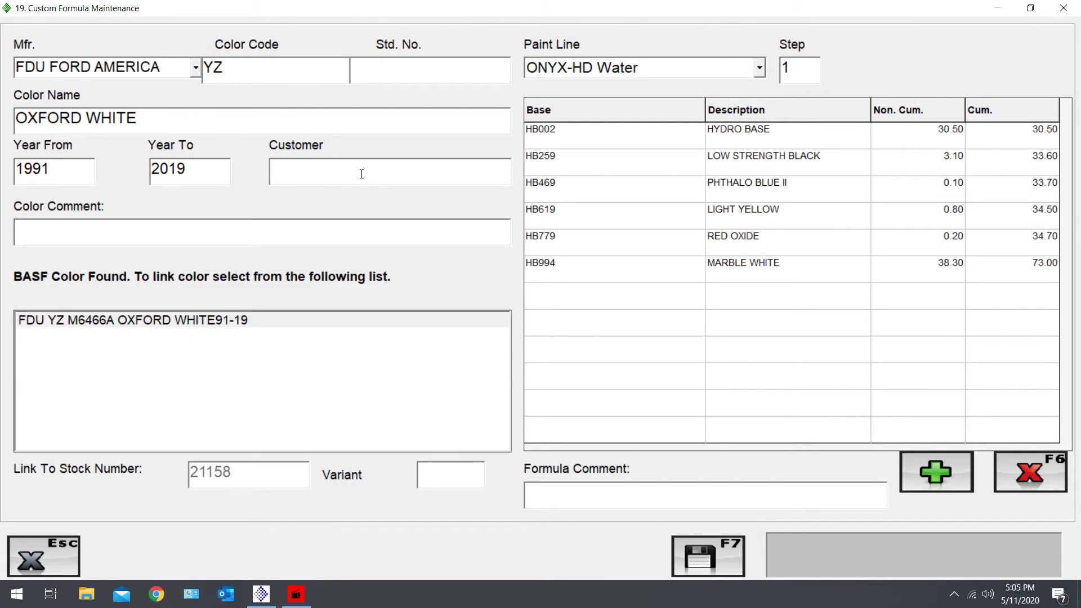
pyautogui.write('LUKE')
pyautogui.click(229, 228)
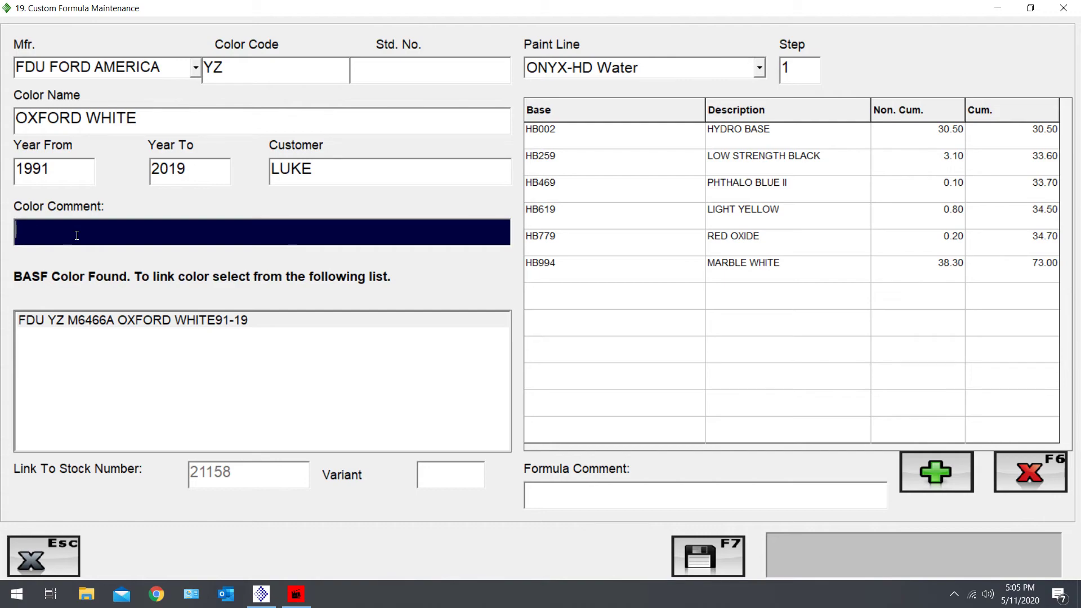
pyautogui.write('LESS HB')
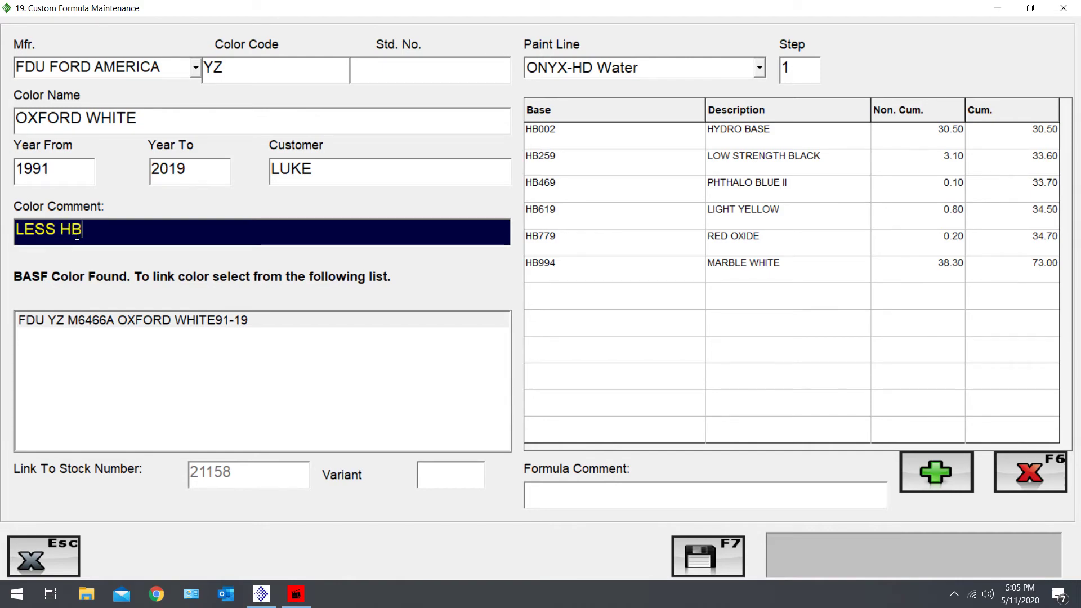
pyautogui.write('619')
pyautogui.click(611, 497)
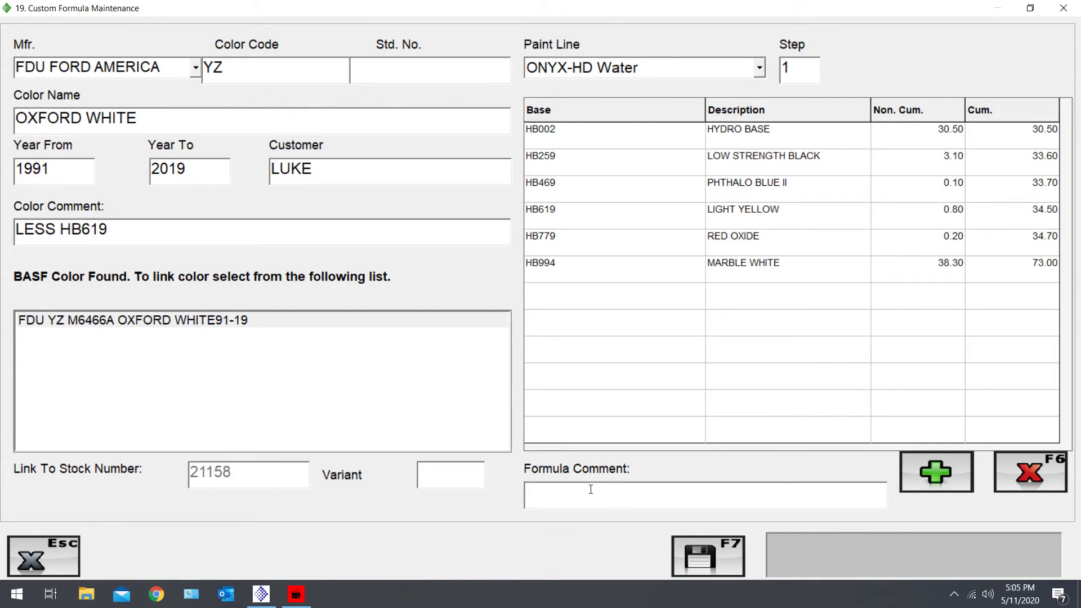
pyautogui.write('LESS HB619')
pyautogui.click(245, 320)
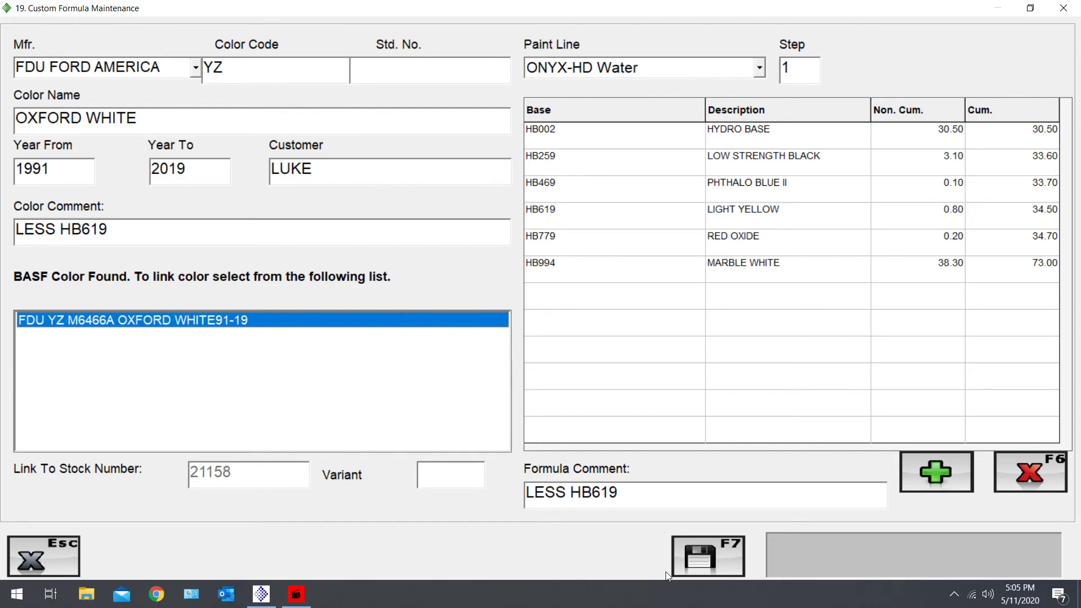
# Save the custom formula as stock 21158 variant CS3 and dismiss the confirmations
pyautogui.click(725, 554)
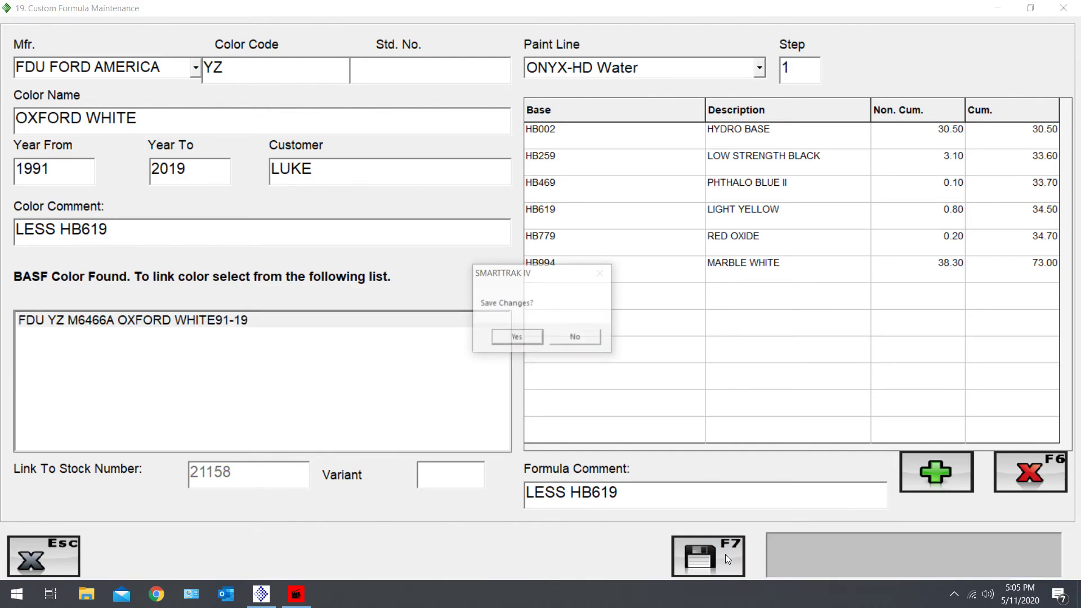
pyautogui.click(517, 338)
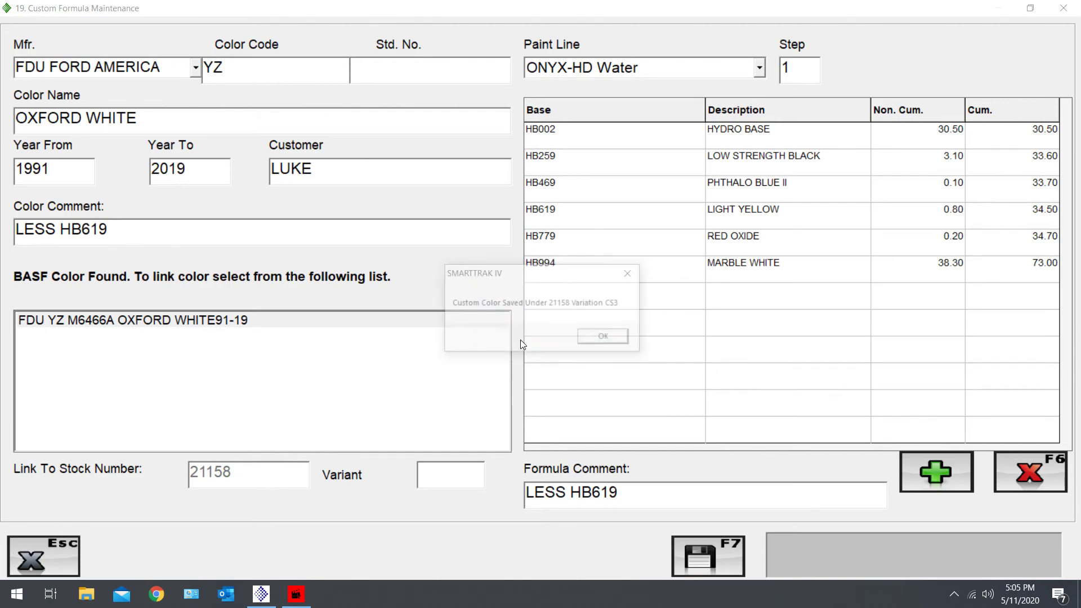
pyautogui.click(585, 340)
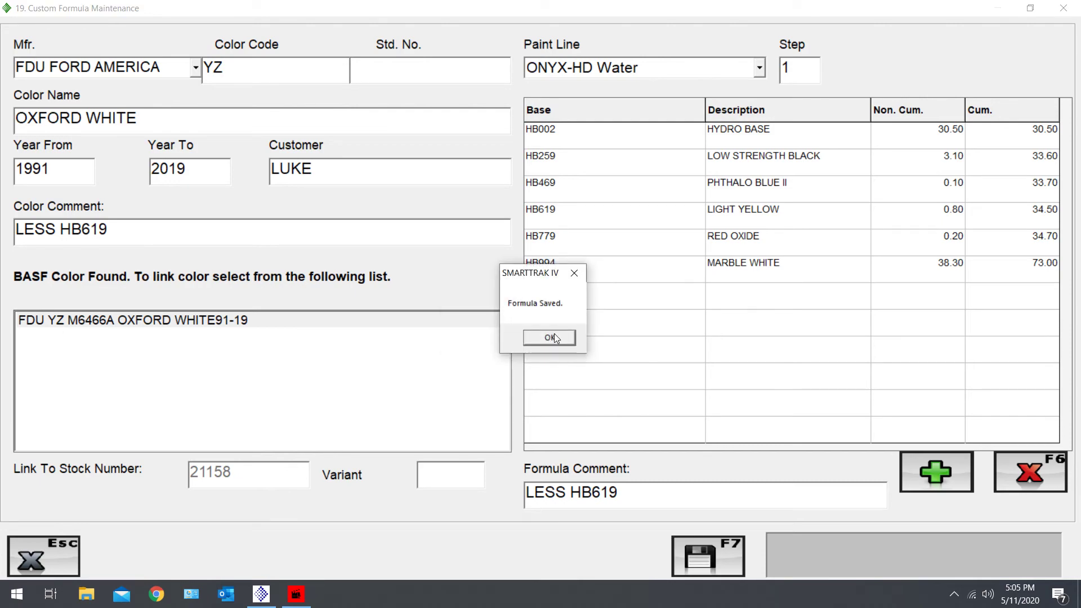
pyautogui.click(550, 338)
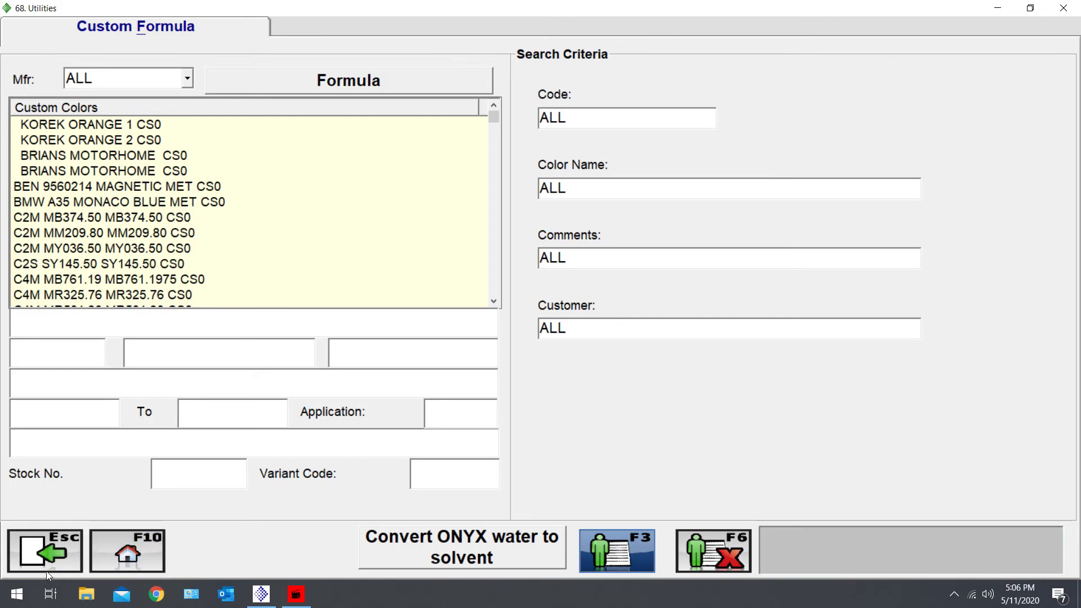
# Search color code YZ and list OXFORD WHITE's ONYX-HD Water options down to CS3
pyautogui.click(62, 562)
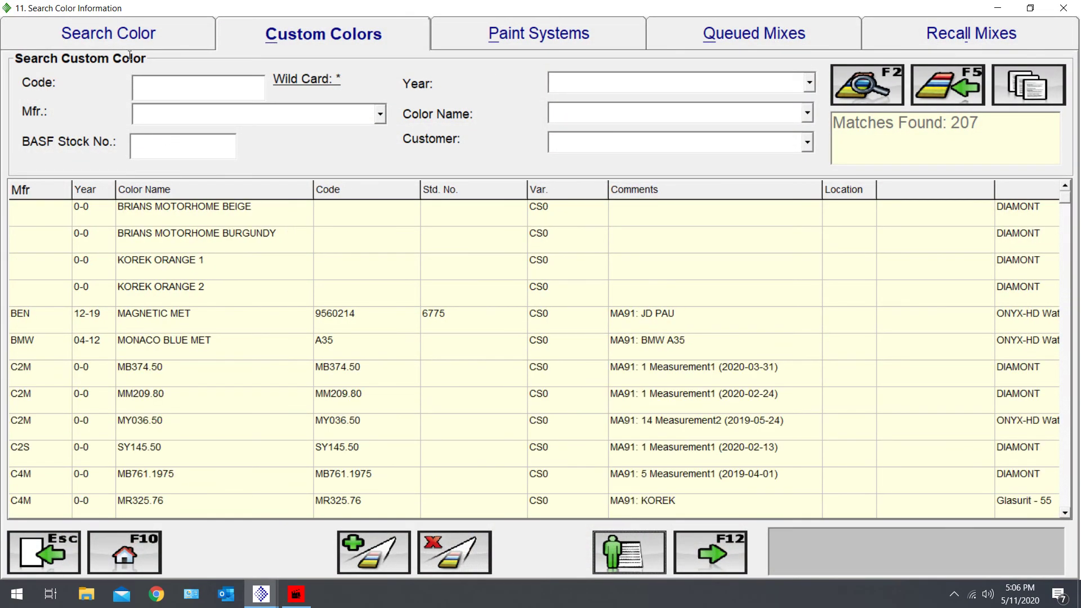
pyautogui.click(125, 38)
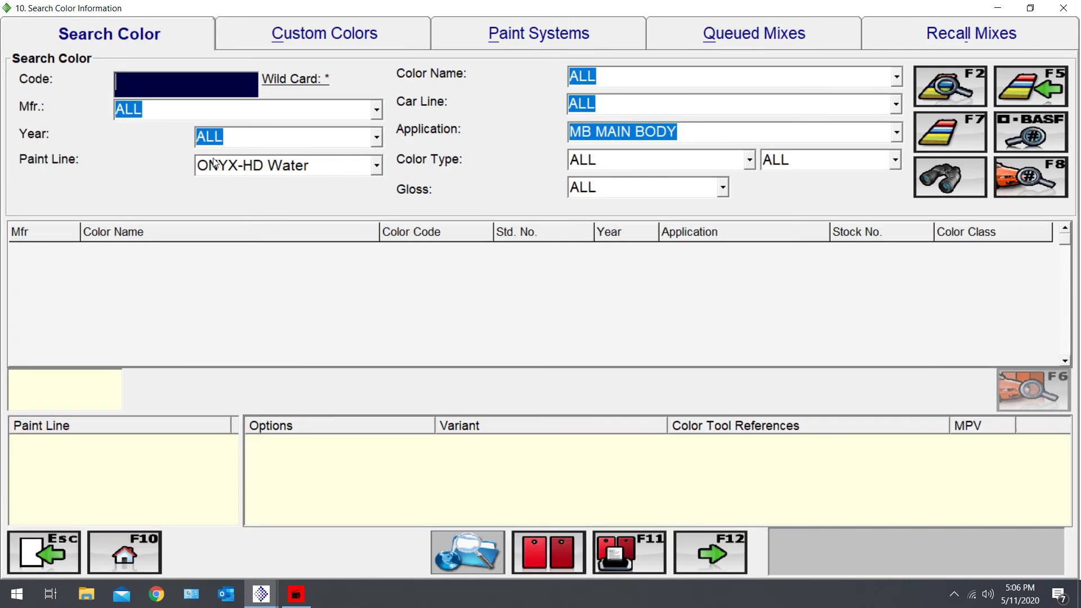
pyautogui.write('YZ')
pyautogui.press('Return')
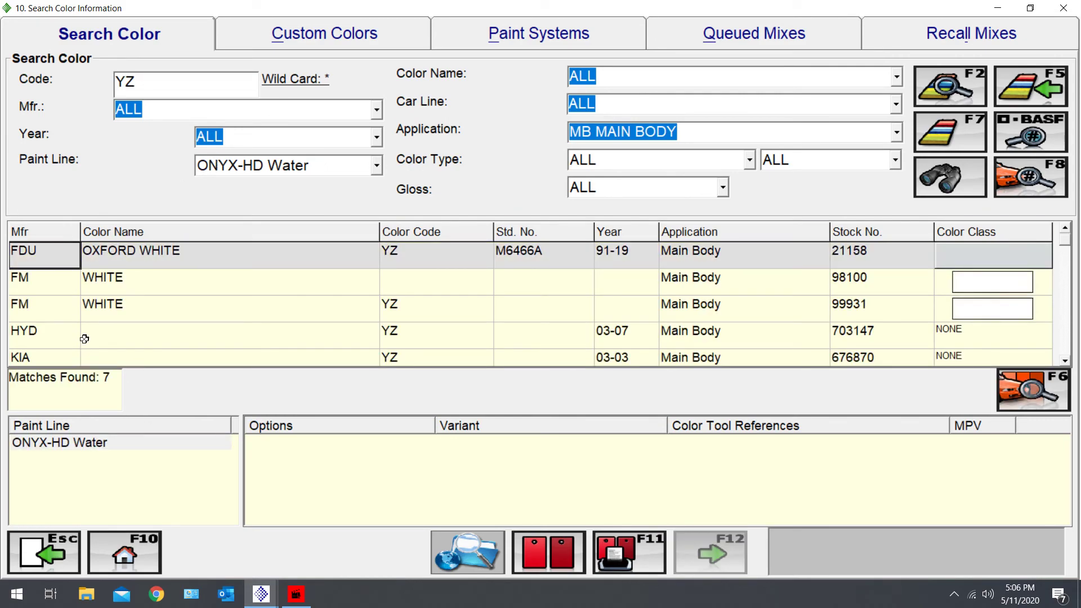
pyautogui.click(138, 253)
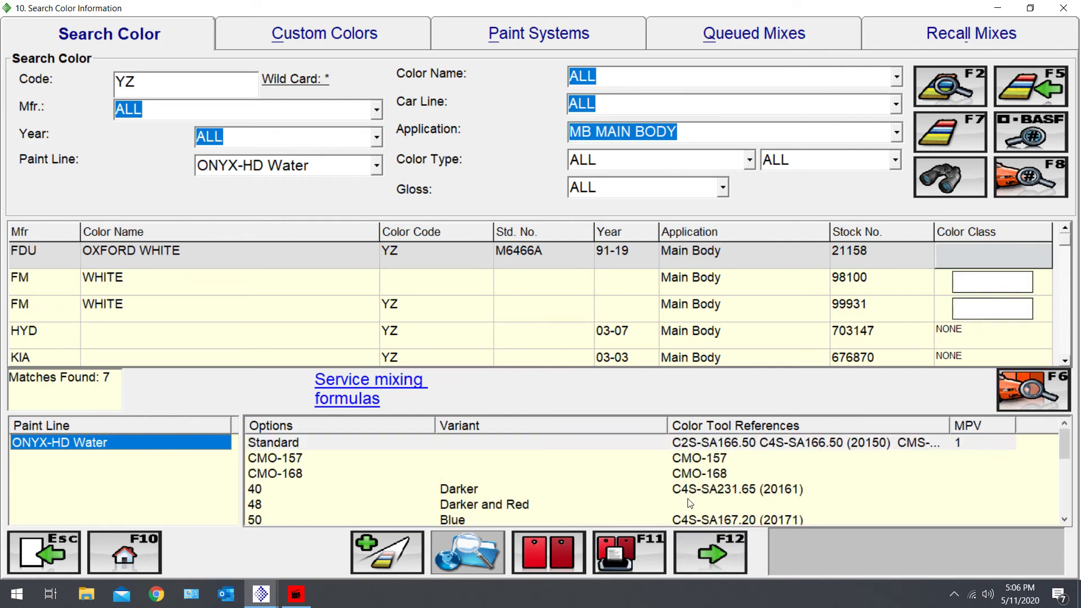
pyautogui.scroll(-1, 793, 483)
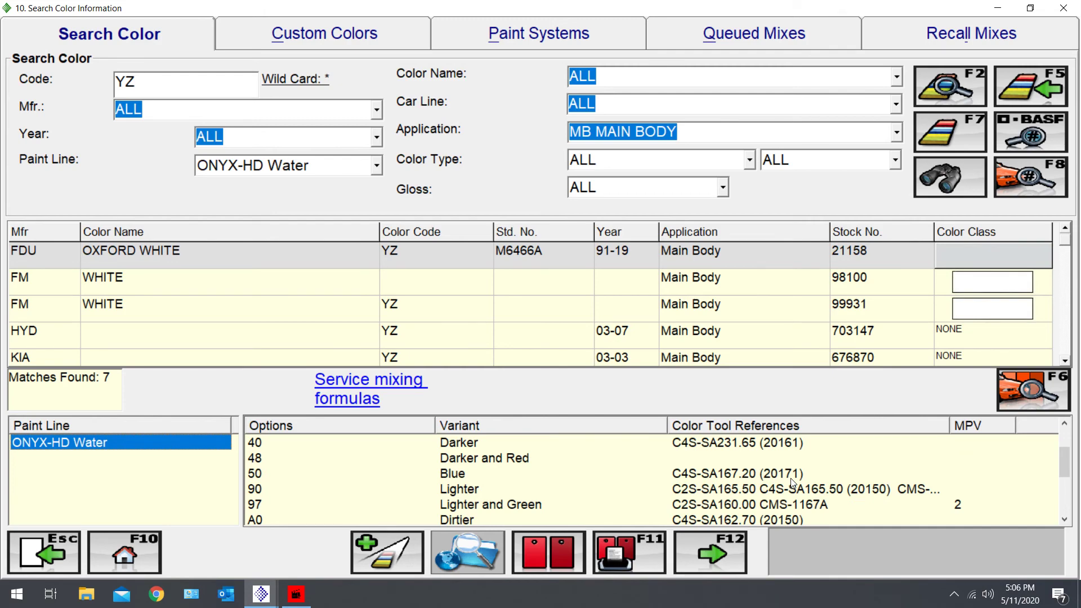
pyautogui.scroll(-2, 793, 483)
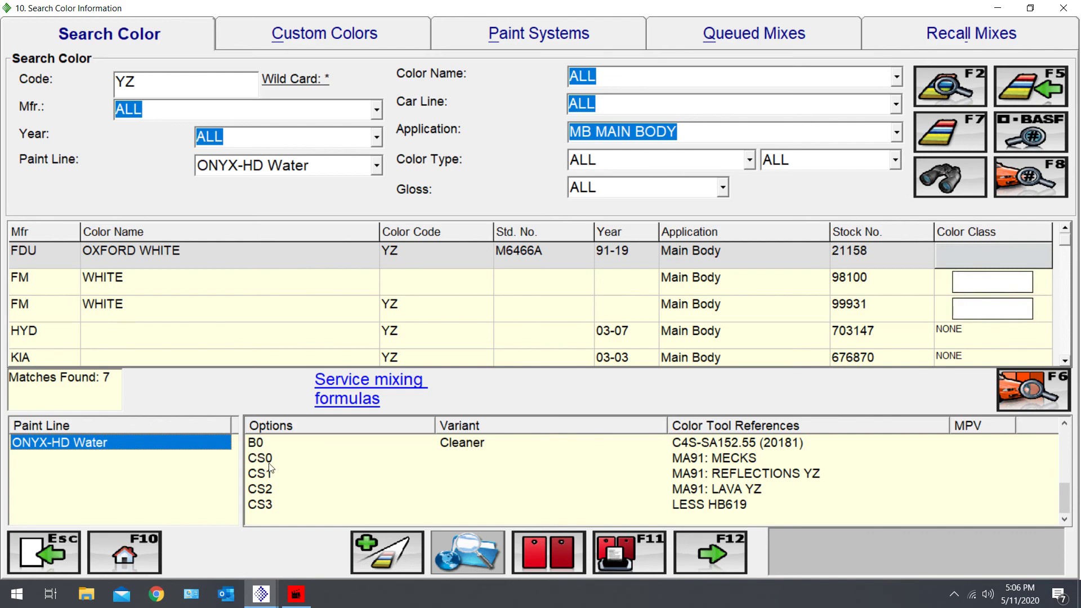
# Open the CS3 LESS HB619 variant in Mixing and scale it to 12 ounces
pyautogui.click(697, 509)
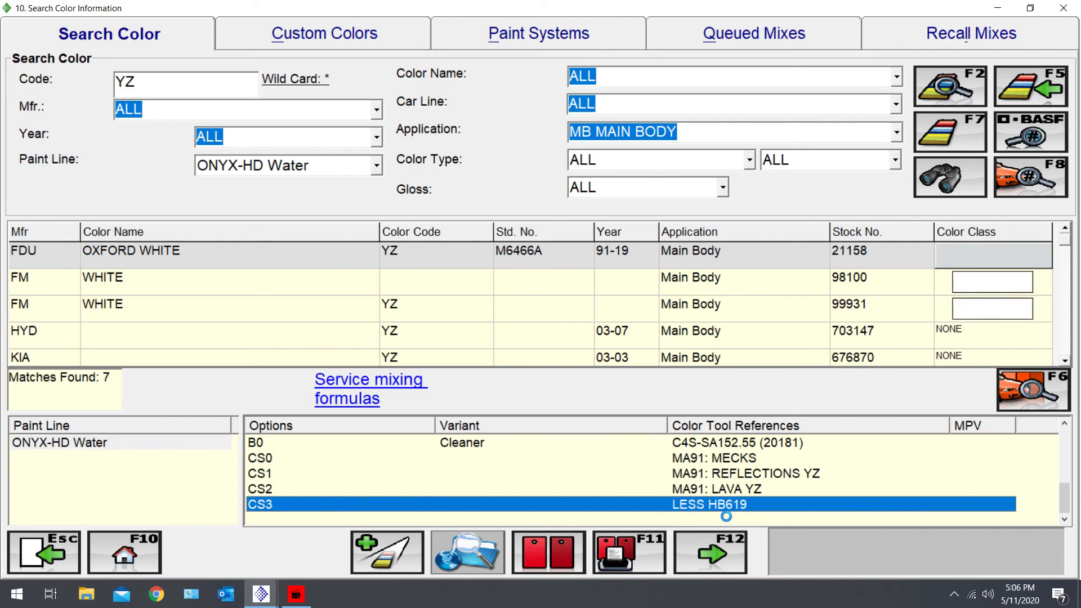
pyautogui.doubleClick(726, 509)
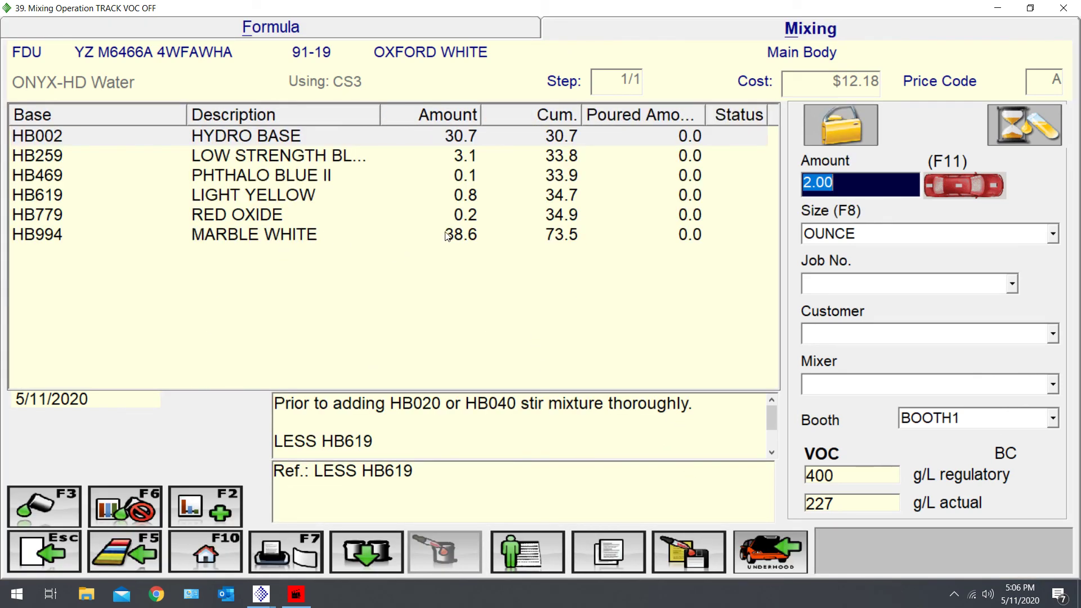
pyautogui.write('12')
pyautogui.press('Tab')
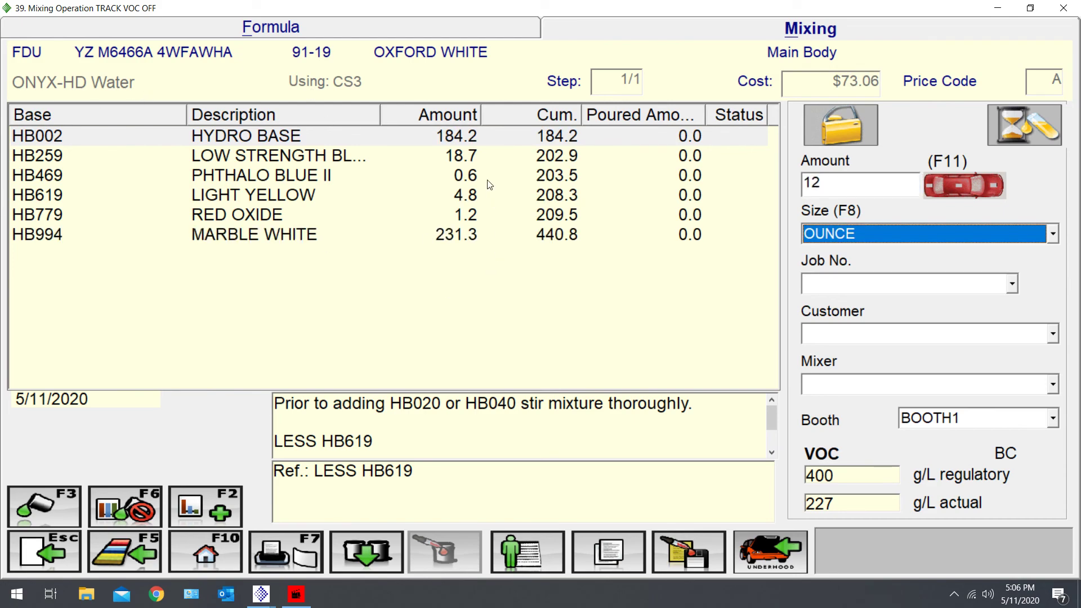